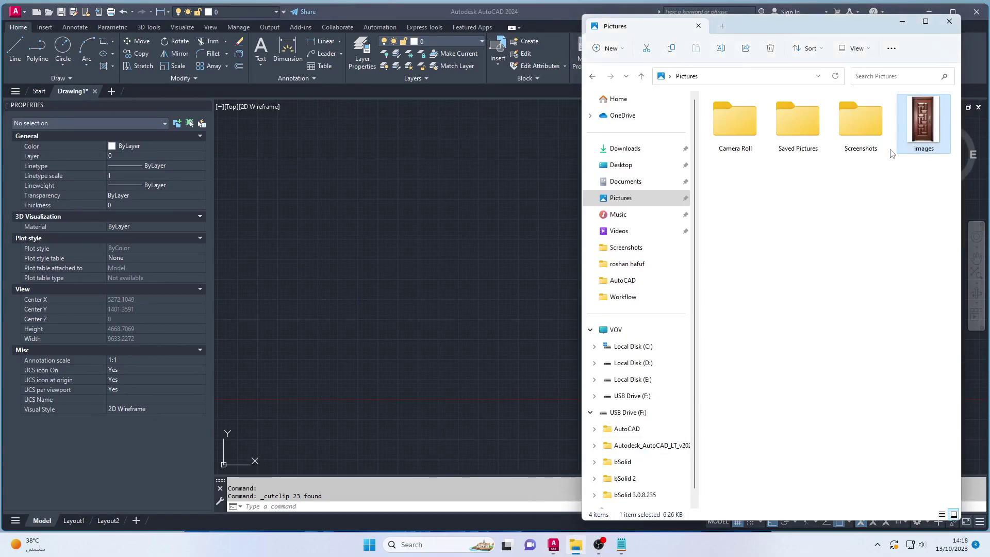
Insert the door photo from File Explorer at scale 1 and rotation 0, centered in view
left_click_drag(414, 278, 418, 281)
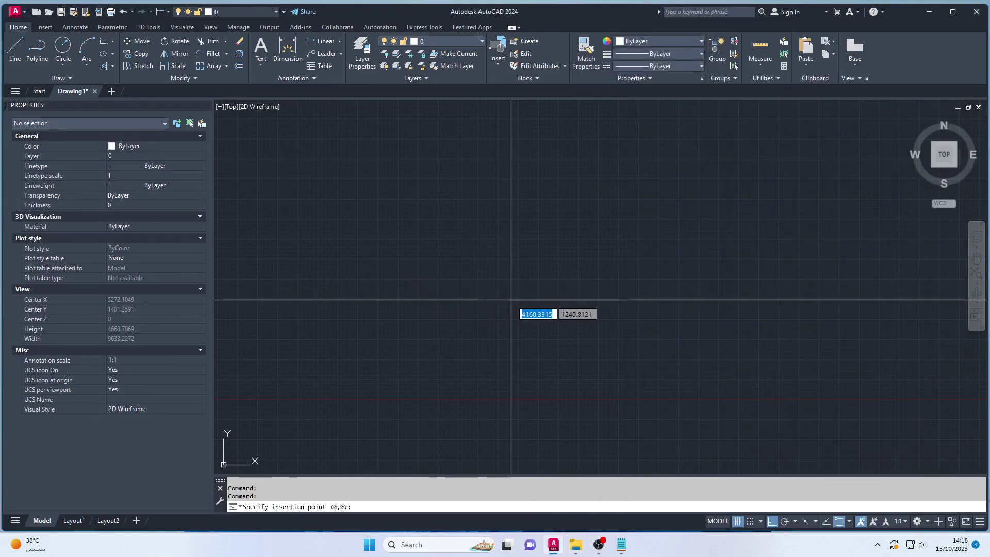
left_click(414, 347)
left_click(580, 289)
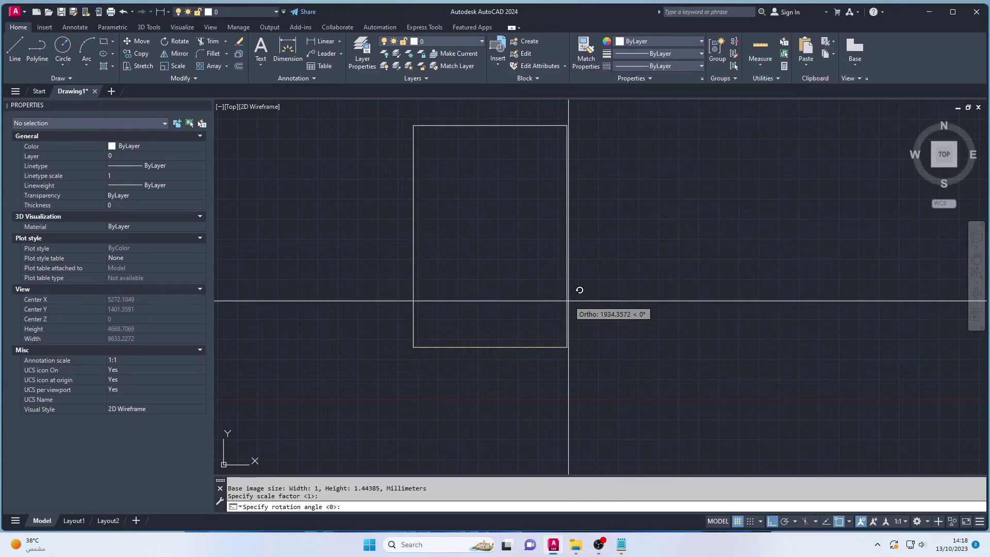
scroll(588, 310, "down", 5)
scroll(593, 333, "up", 3)
left_click(597, 324)
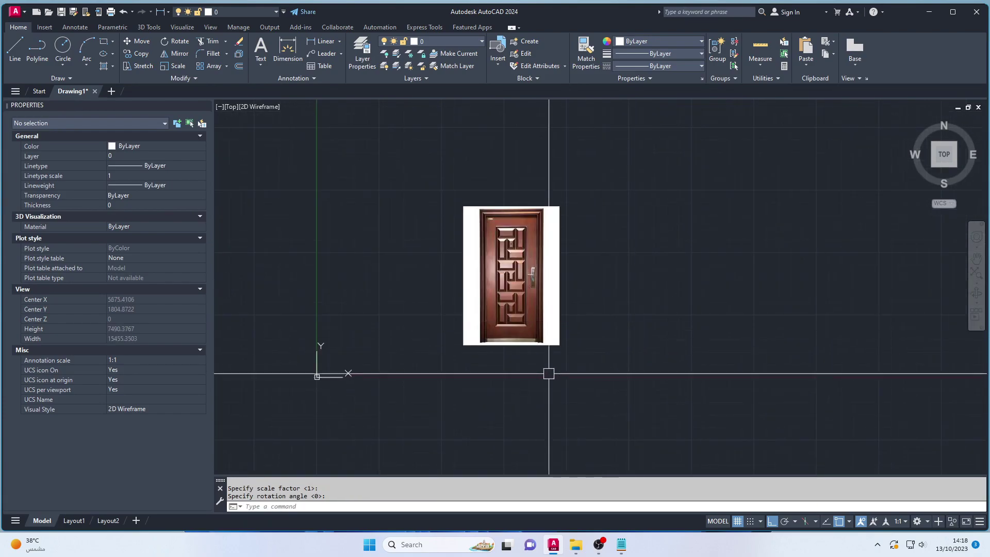
scroll(545, 325, "up", 2)
middle_click_drag(541, 322, 502, 359)
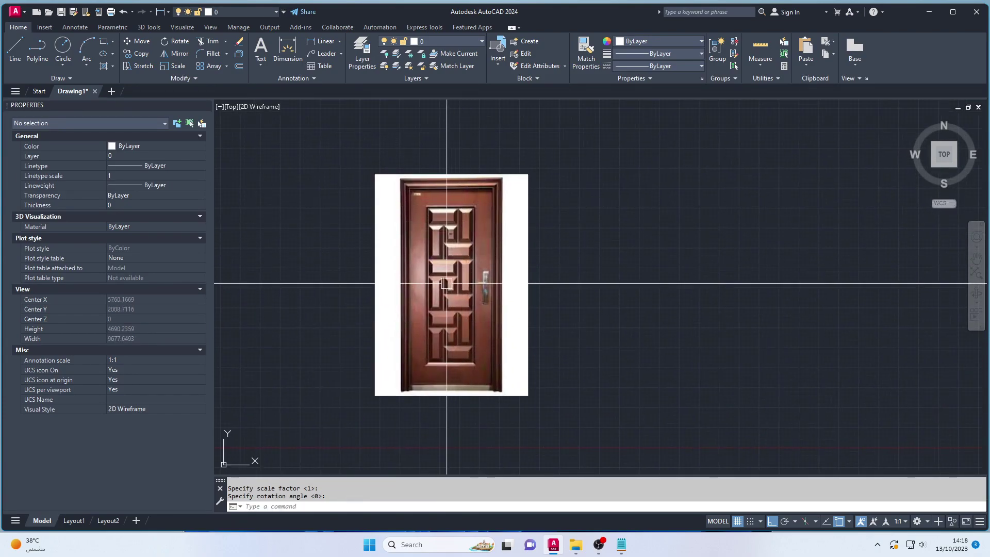
middle_click_drag(446, 305, 447, 306)
type("1")
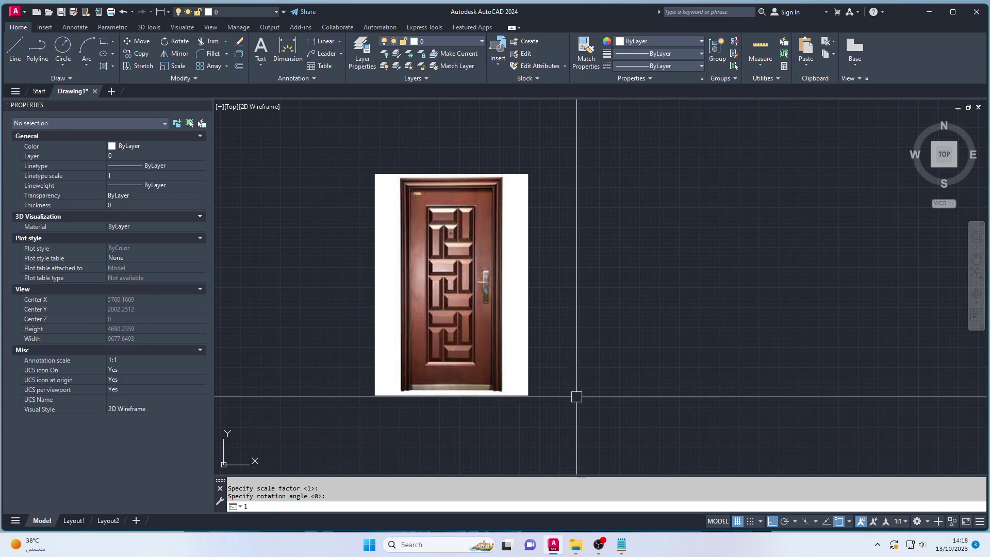
key("Escape")
Draw a 2100-unit vertical line rising from beside the photo's bottom edge
key("Return")
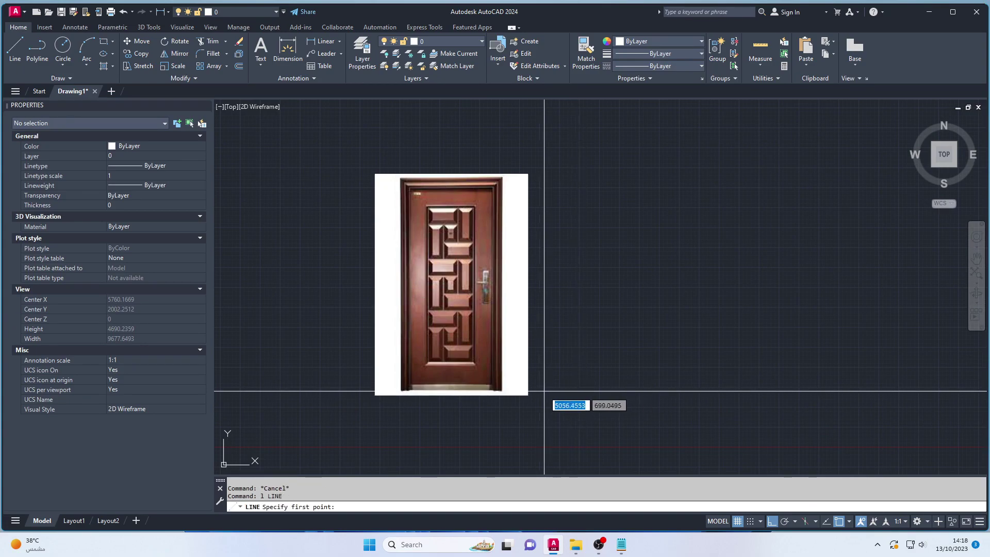
left_click(561, 396)
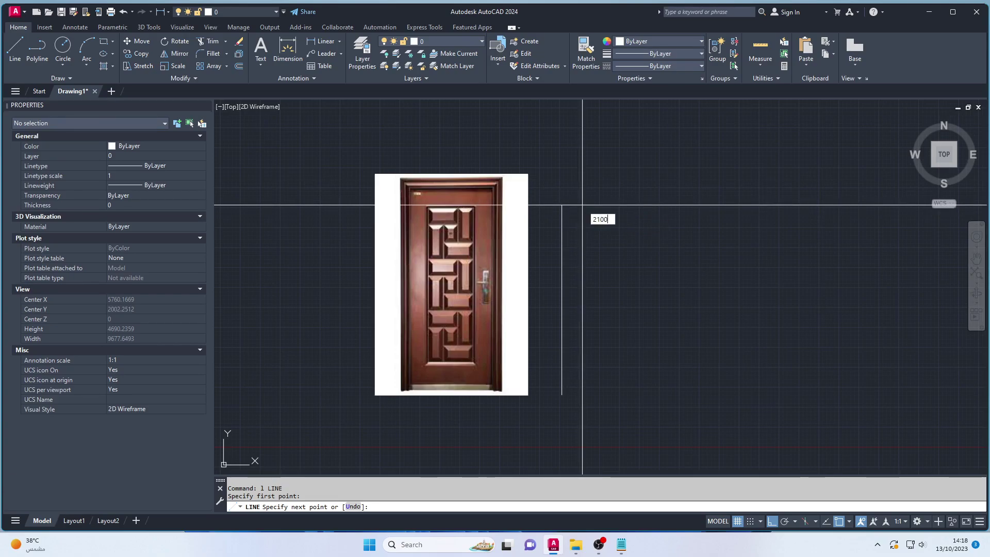
key("Return")
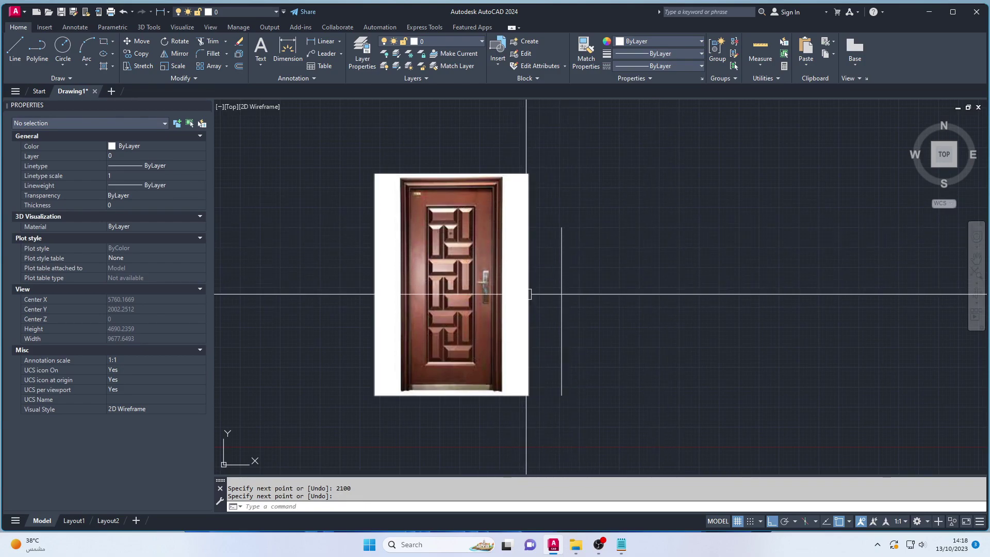
Scale the door photo from its bottom-right corner using the Reference option
type("sc")
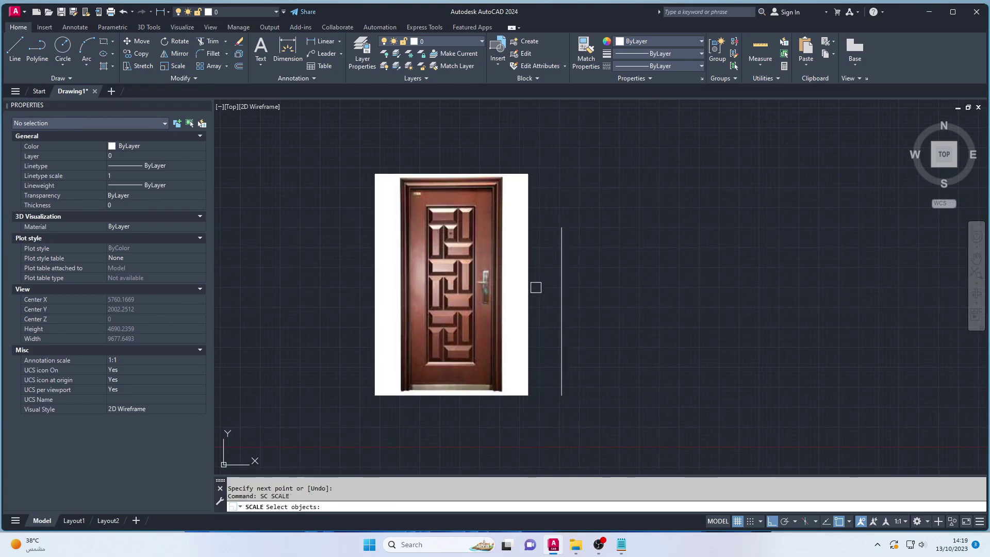
left_click(536, 287)
left_click(477, 248)
key("Return")
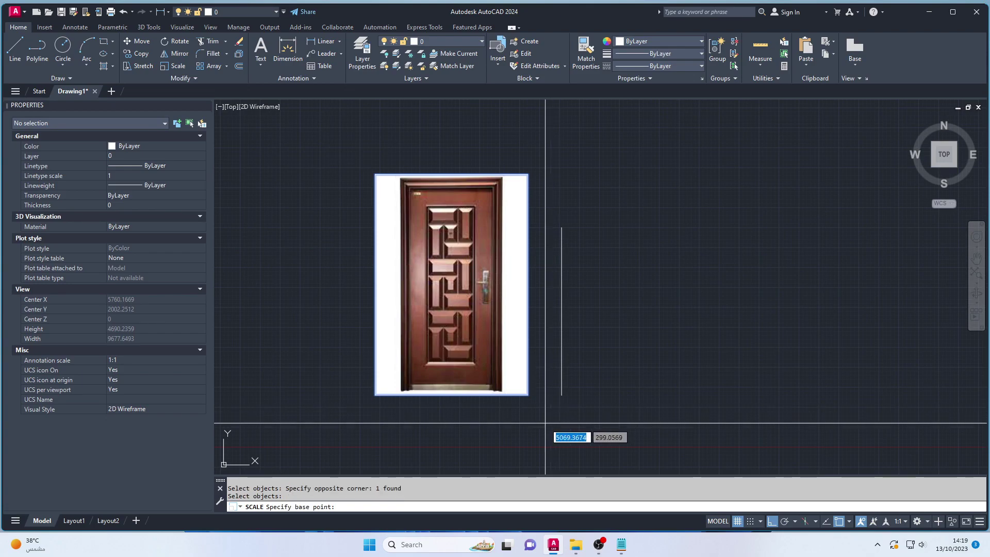
left_click(528, 395)
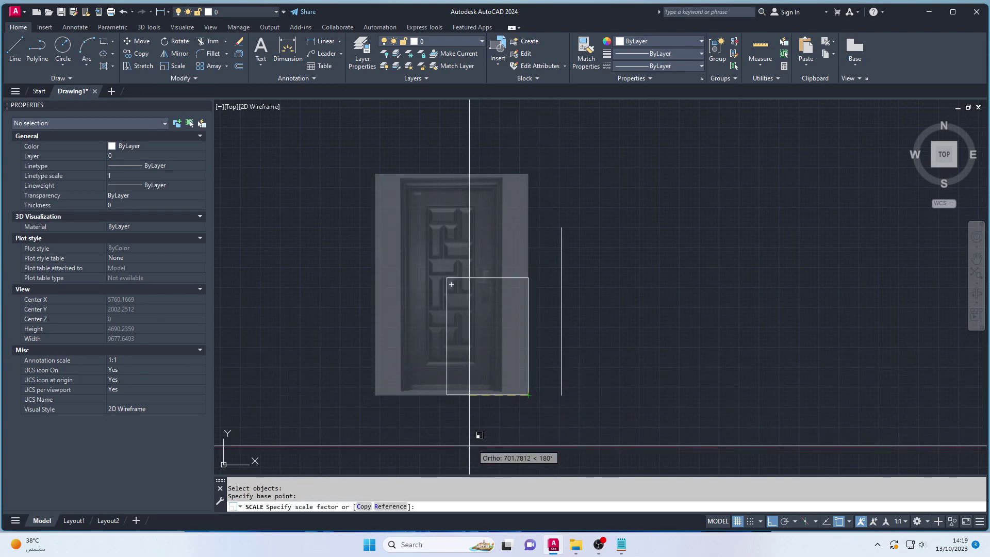
type("r")
key("Return")
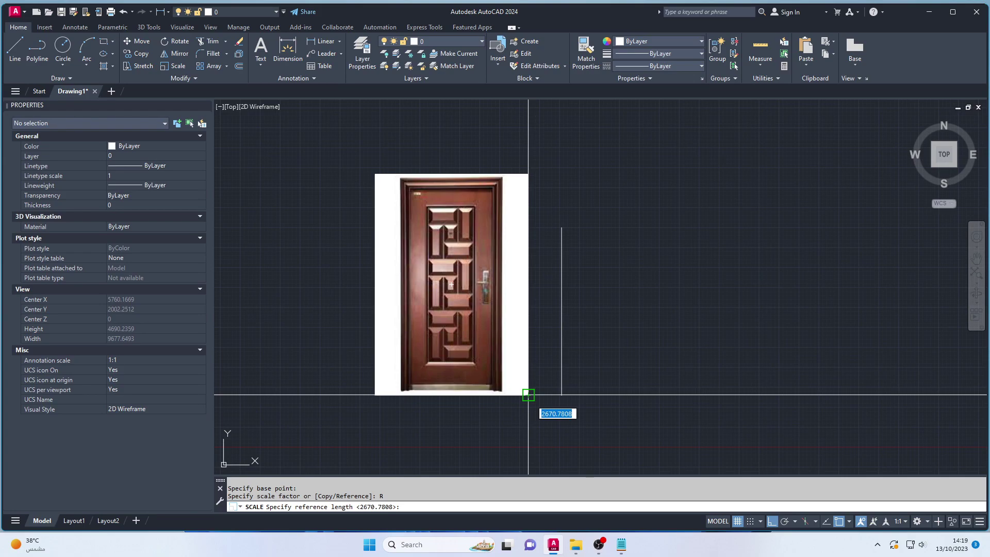
Match the photo's right-edge height to the reference line's two endpoints
left_click(528, 395)
left_click(528, 174)
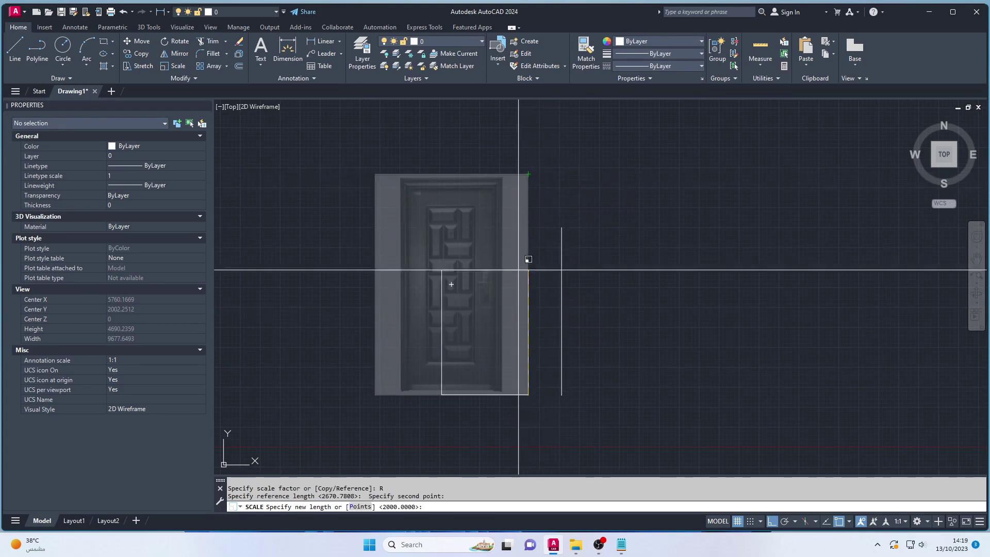
left_click(359, 507)
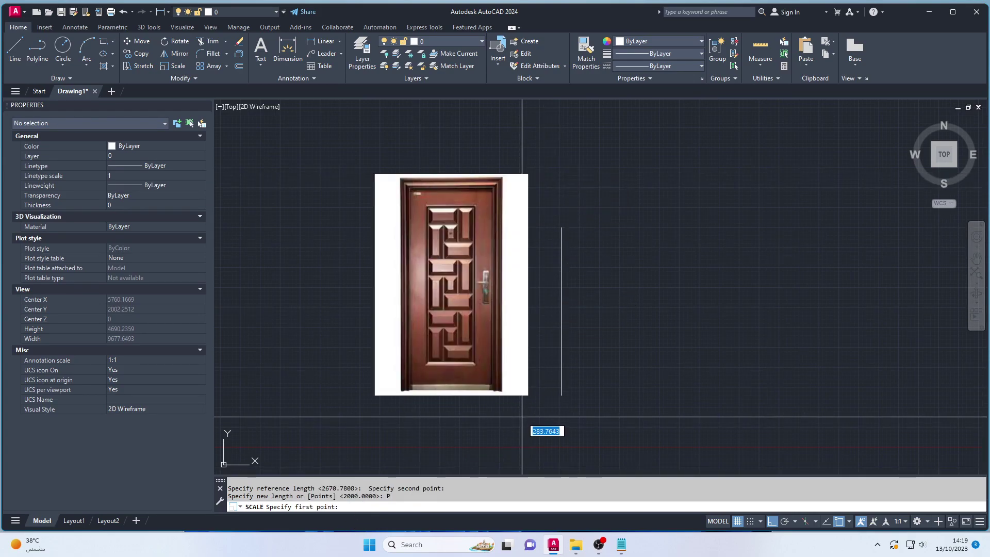
left_click(562, 396)
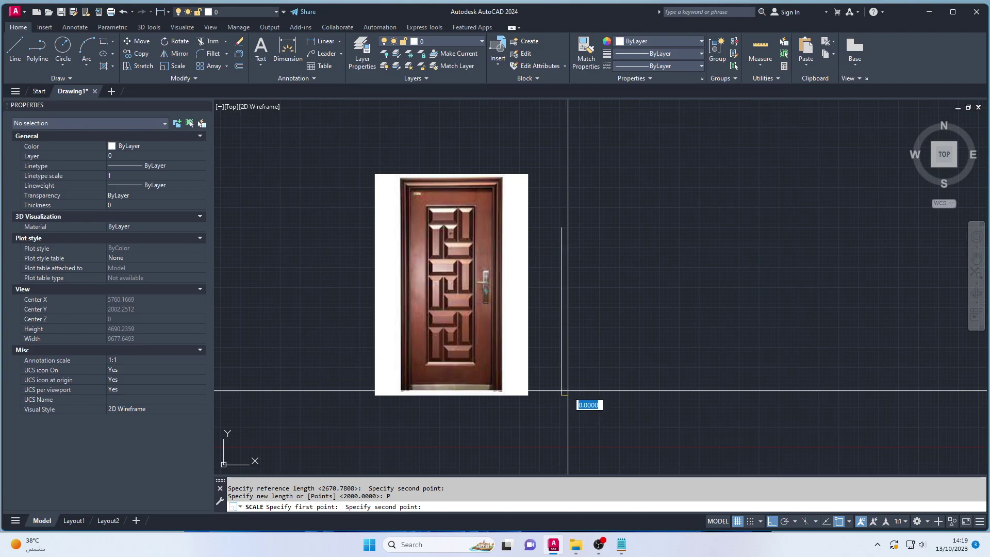
left_click(561, 227)
middle_click_drag(526, 325, 533, 289)
scroll(480, 206, "up", 1)
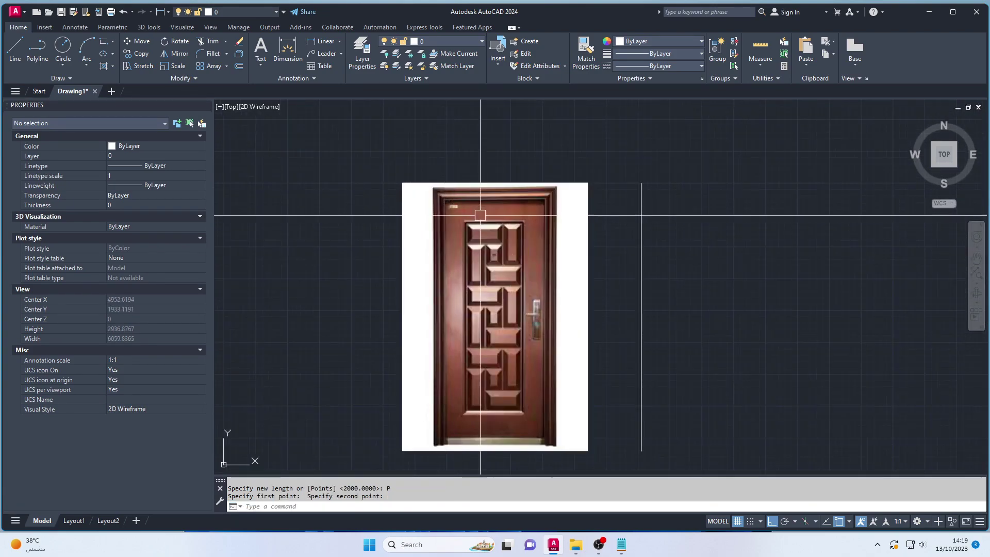
scroll(588, 154, "up", 1)
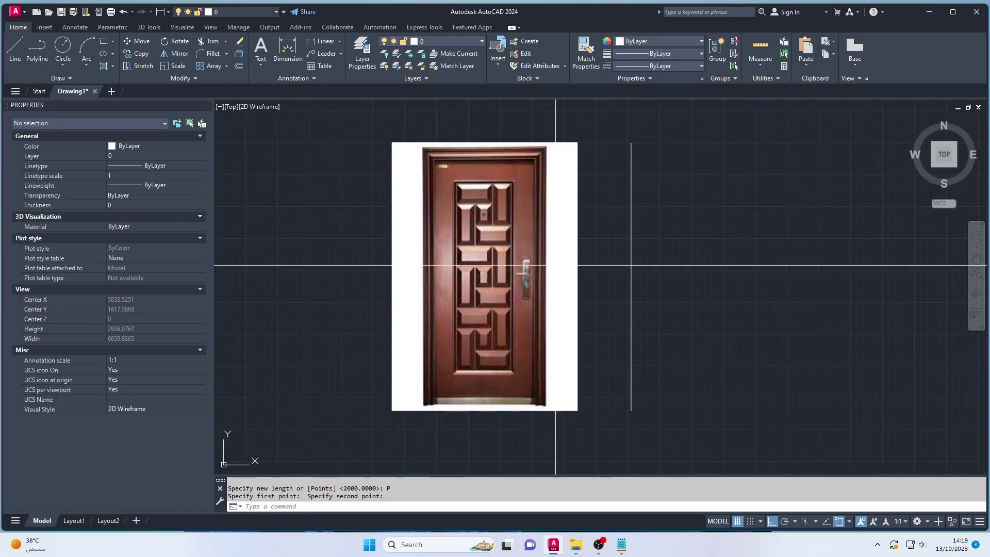
Add horizontal construction lines near the door top, upper panel edge, and door bottom
type("xl")
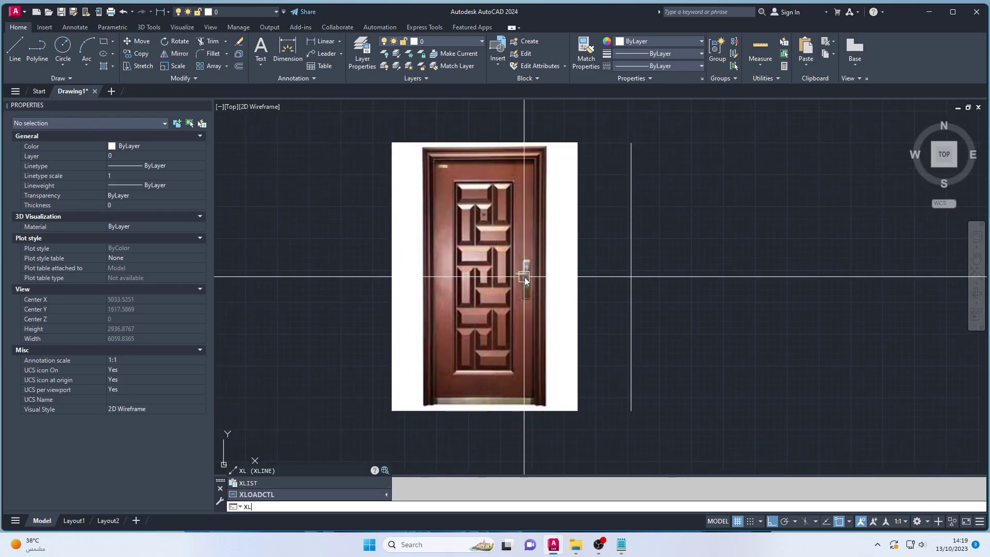
key("Return")
left_click(526, 159)
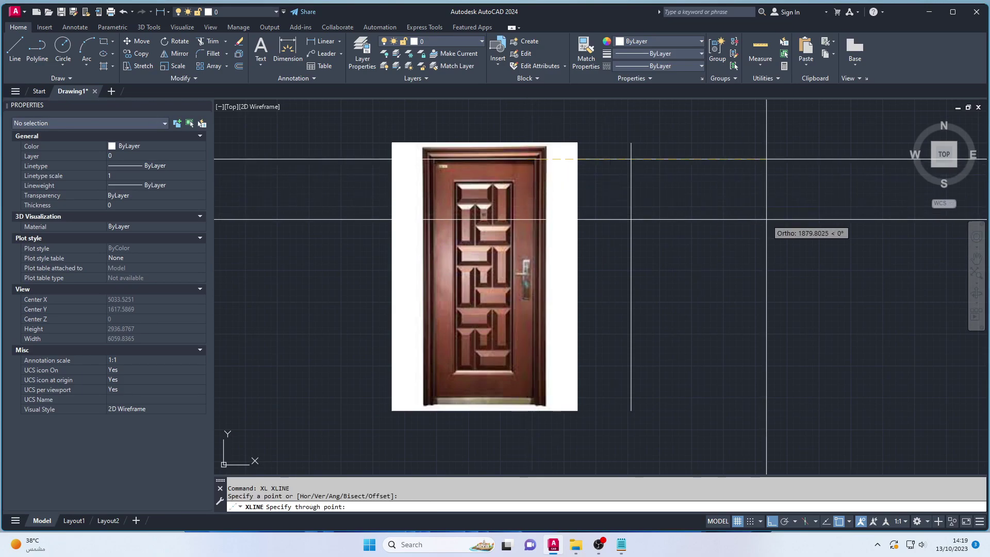
left_click(758, 217)
key("Return")
key("Return")
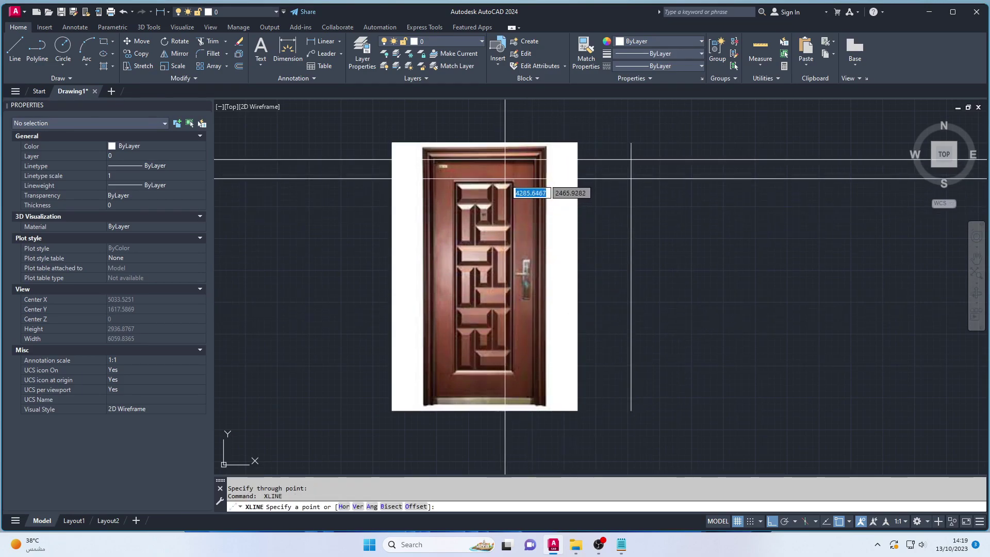
left_click(514, 180)
left_click(749, 268)
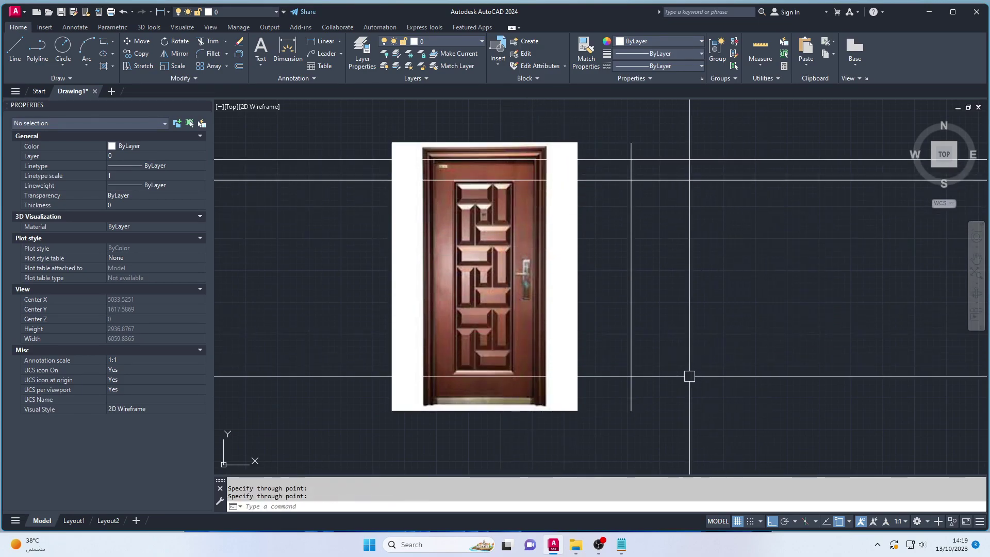
key("Return")
key("Return")
left_click(508, 370)
left_click(722, 395)
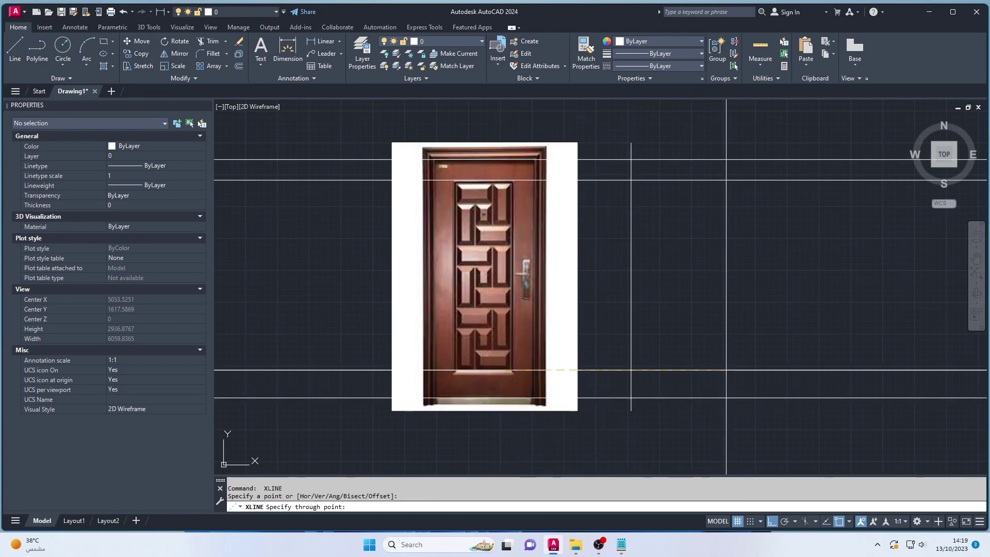
key("Return")
Add construction lines along the door's bottom edge and two more panel edges
key("Return")
left_click(486, 397)
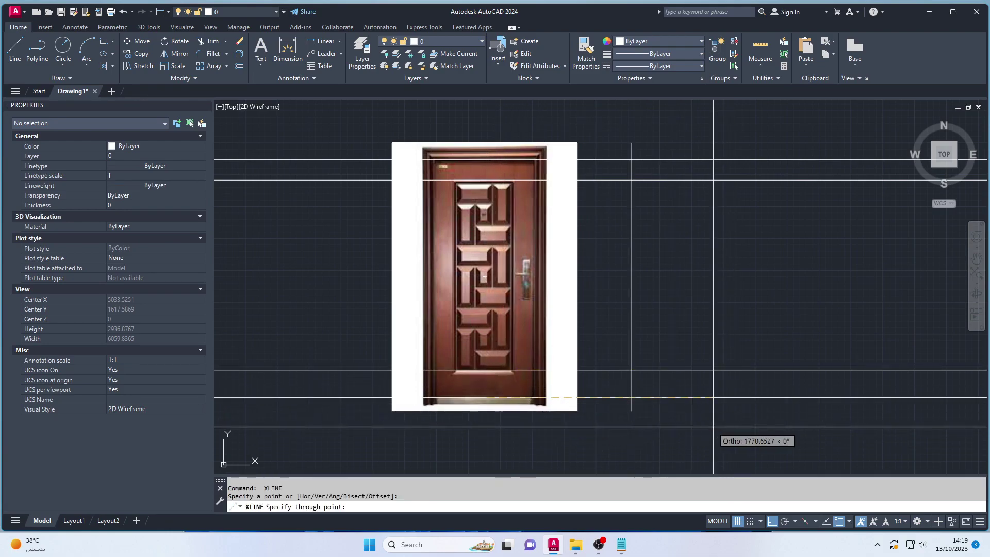
left_click(726, 432)
key("Return")
key("Return")
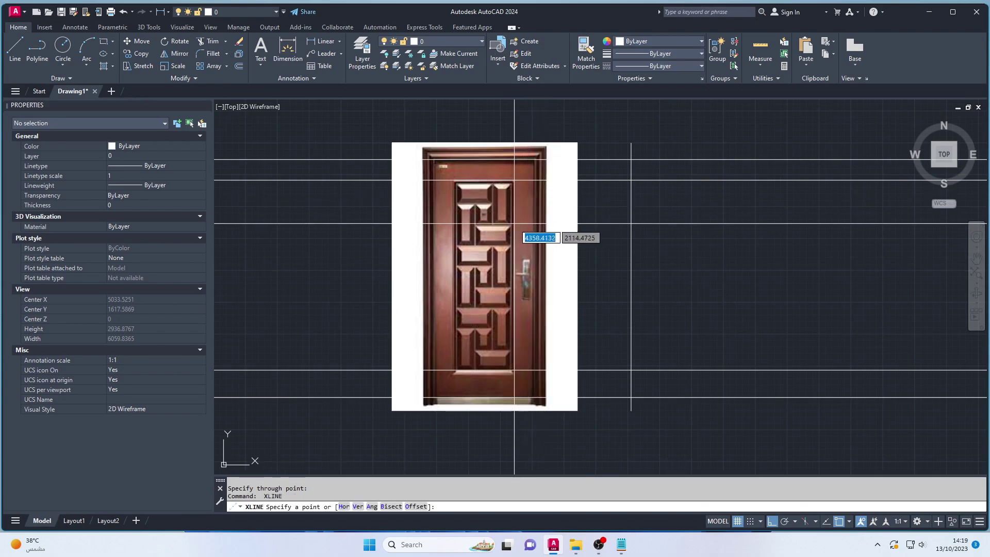
left_click(504, 223)
left_click(637, 303)
key("Return")
key("Return")
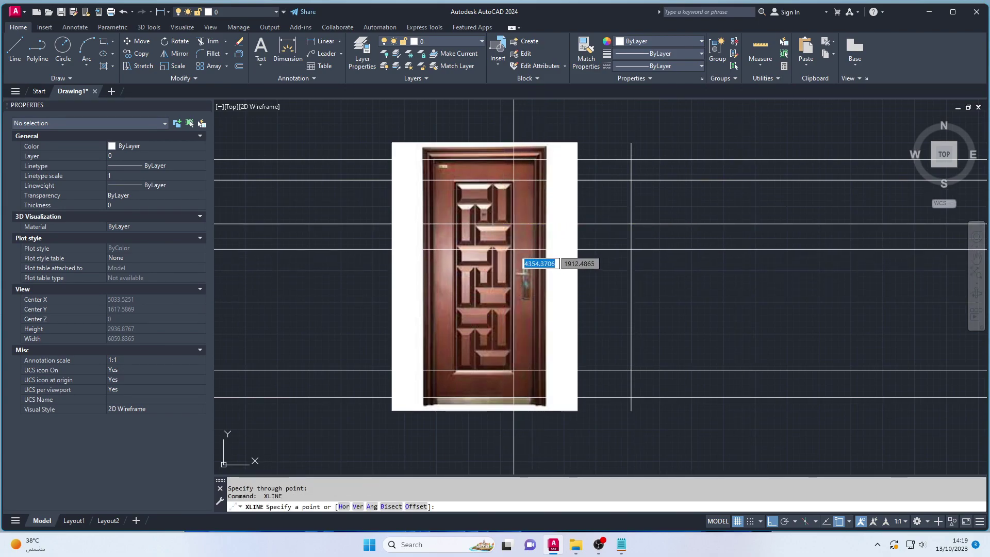
left_click(497, 244)
left_click(719, 321)
Add construction lines at two lower panel edges
key("Return")
key("Return")
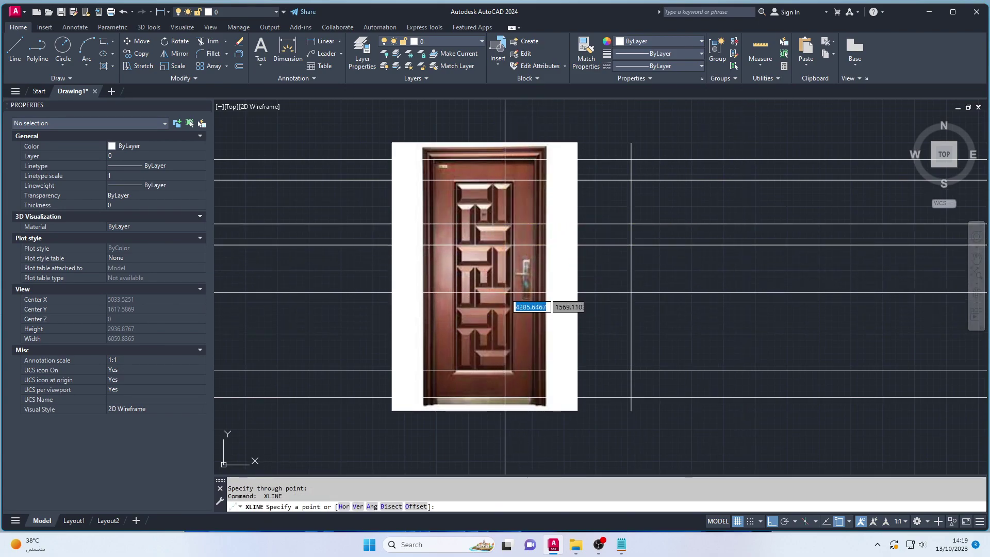
left_click(494, 285)
left_click(794, 305)
key("Return")
key("Return")
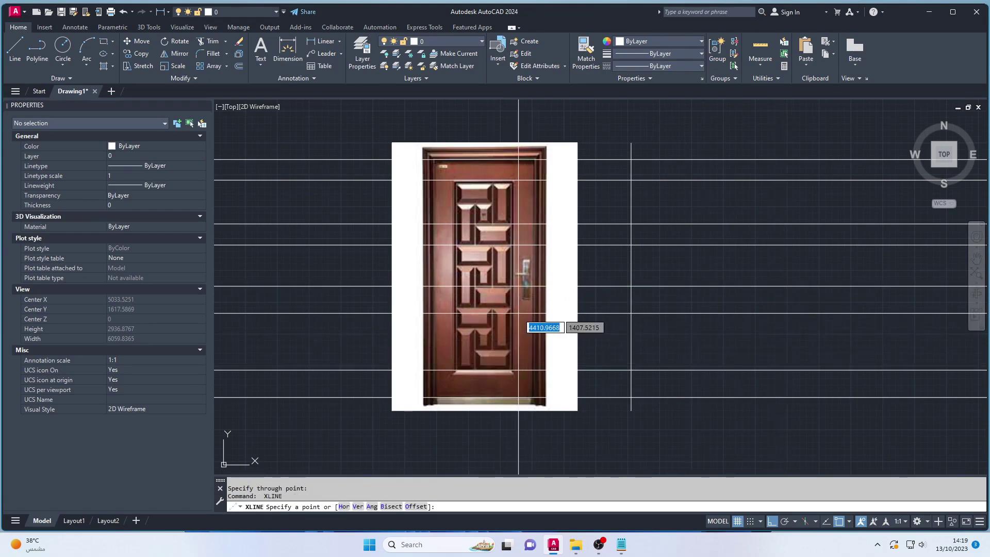
left_click(492, 306)
left_click(735, 324)
key("Return")
key("Return")
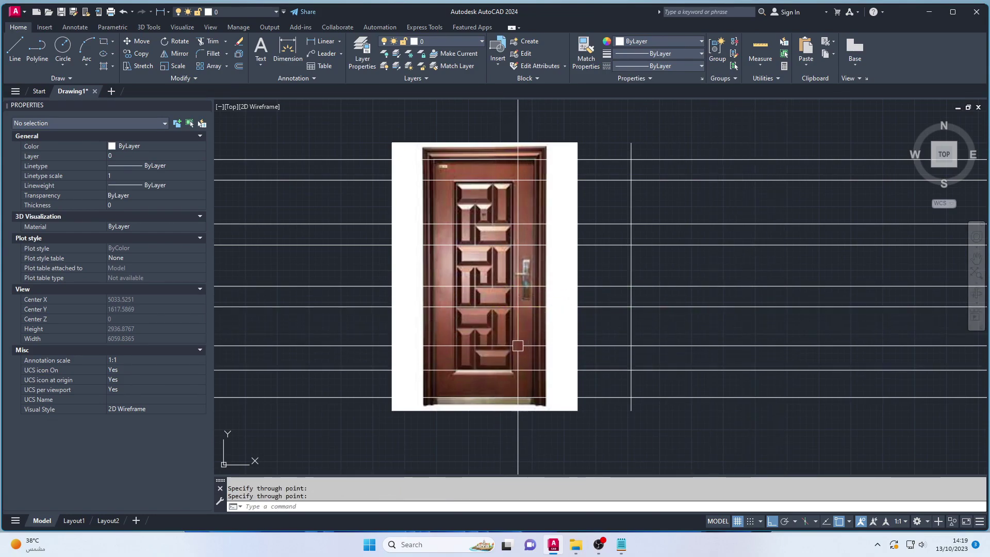
Delete the construction line that came out sloped
left_click(489, 352)
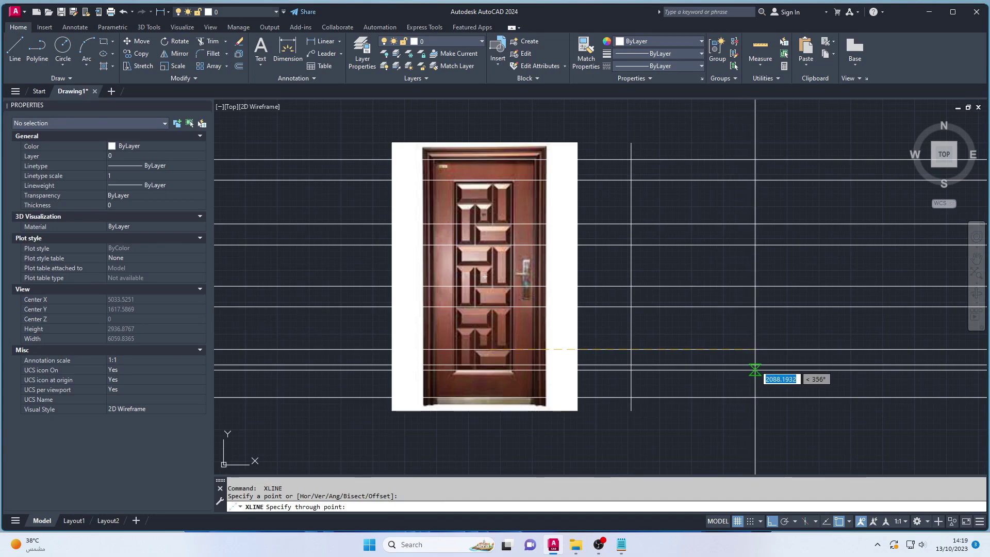
left_click(755, 369)
key("Return")
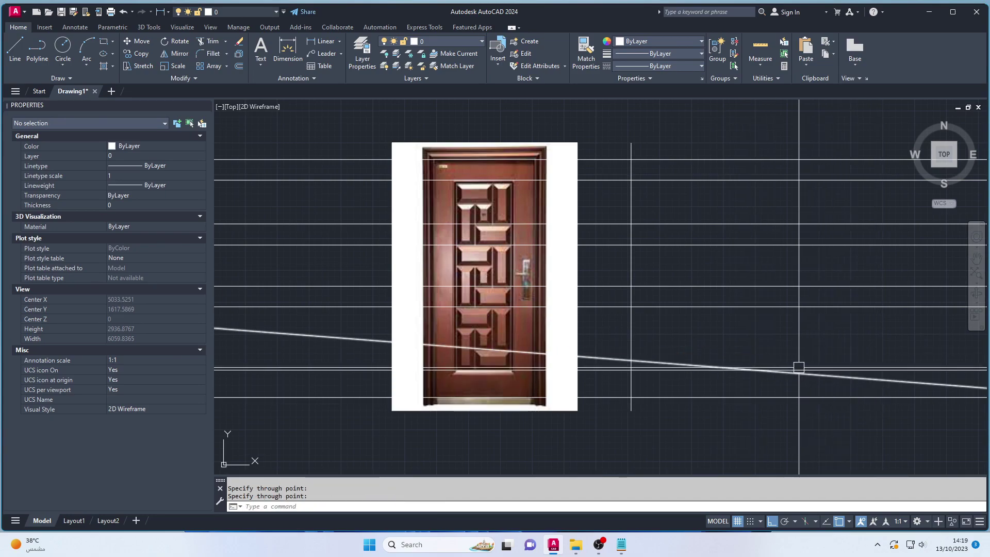
key("Escape")
left_click(600, 357)
key("ctrl+x")
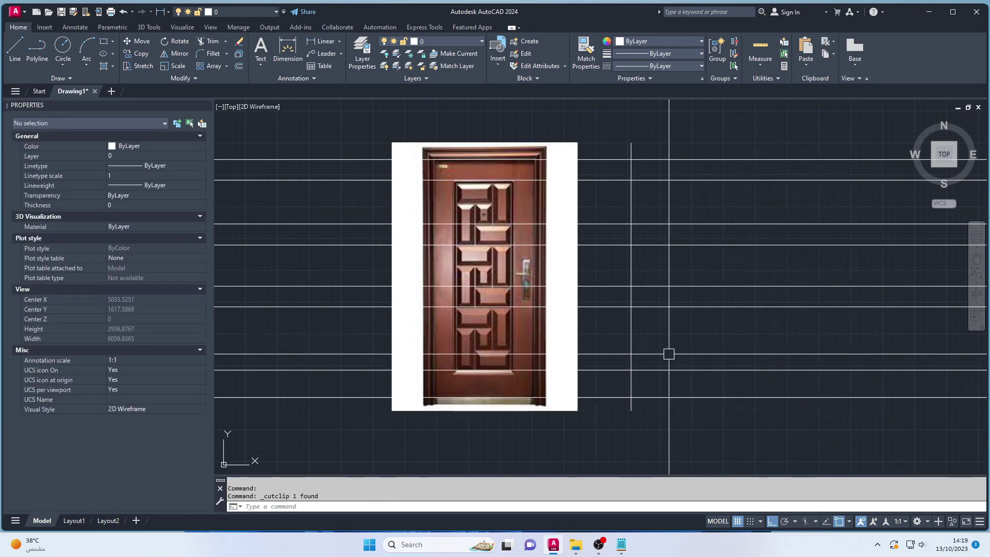
Place a horizontal construction line at a lower panel edge
type("xl")
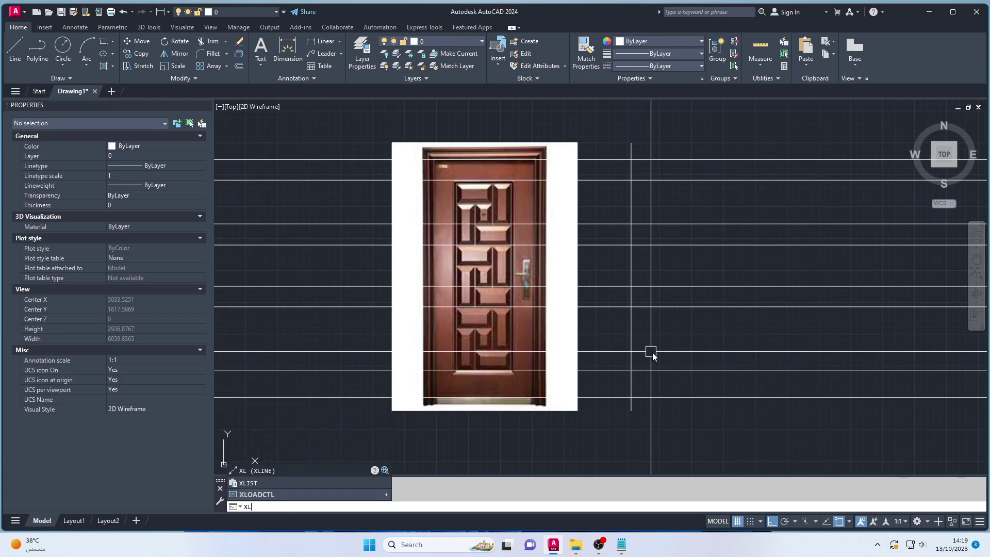
key("Return")
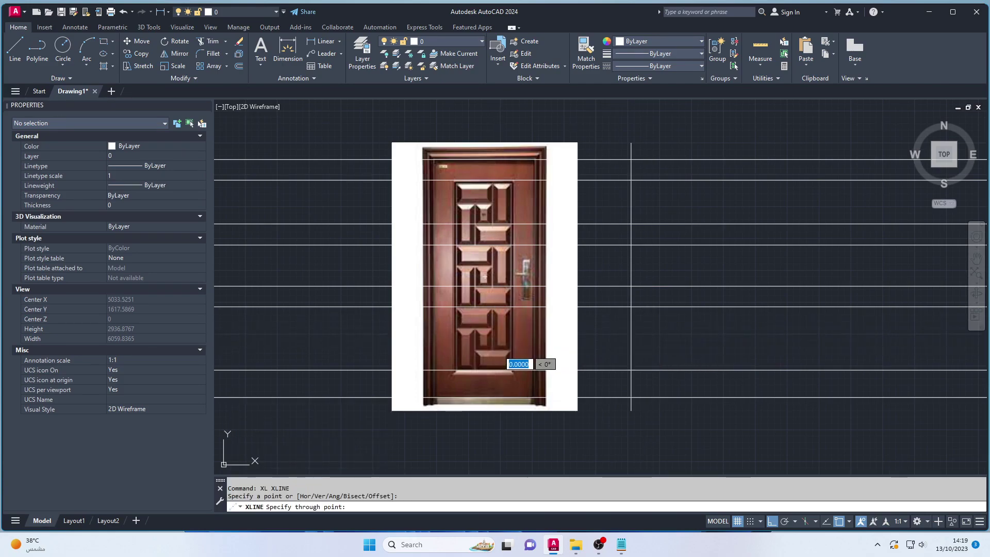
left_click(728, 350)
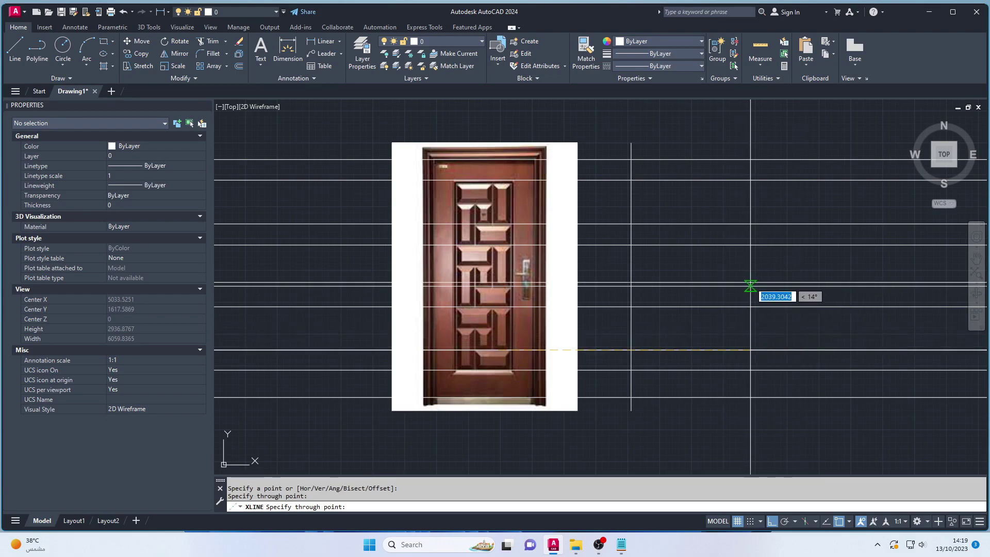
key("Escape")
key("Return")
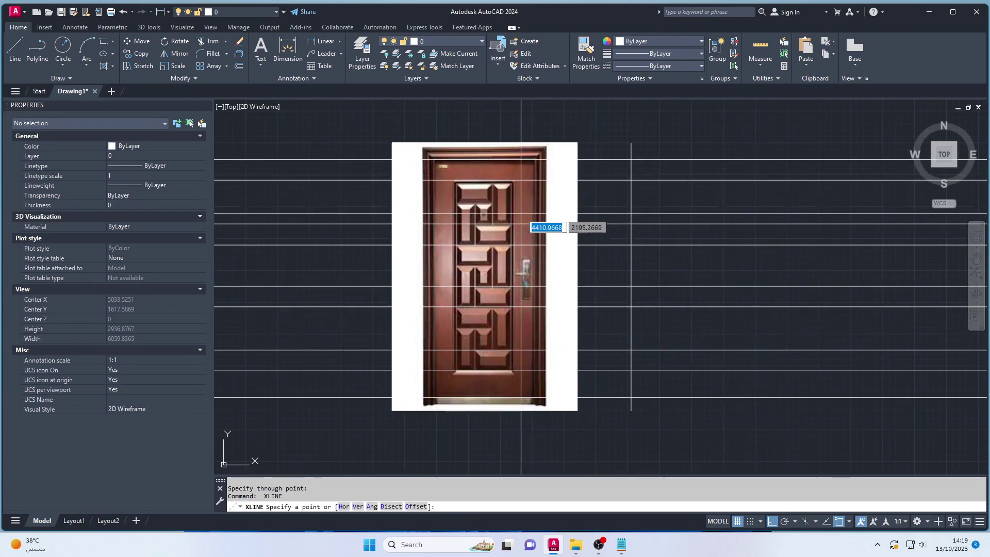
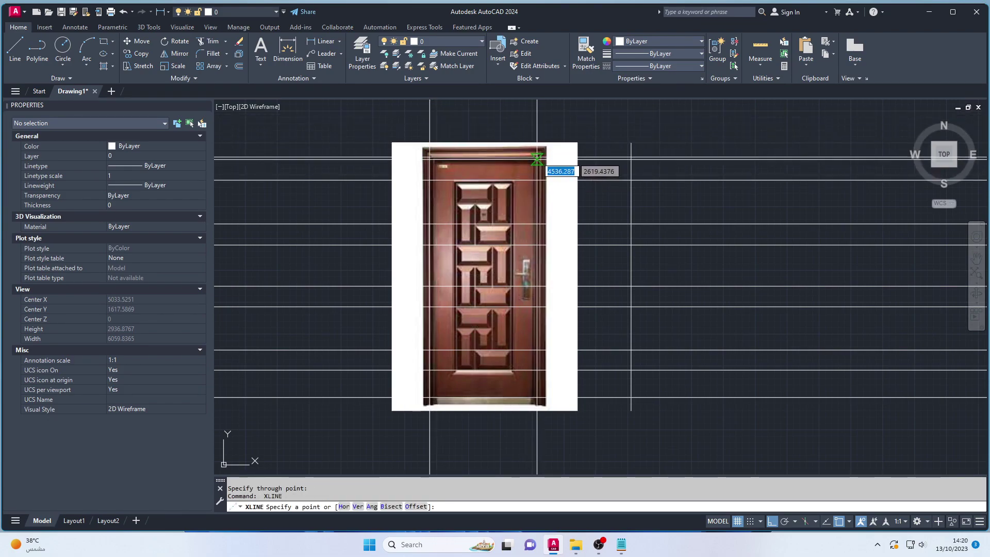
Place the last construction line at the door-frame corner and end XLINE
left_click(538, 160)
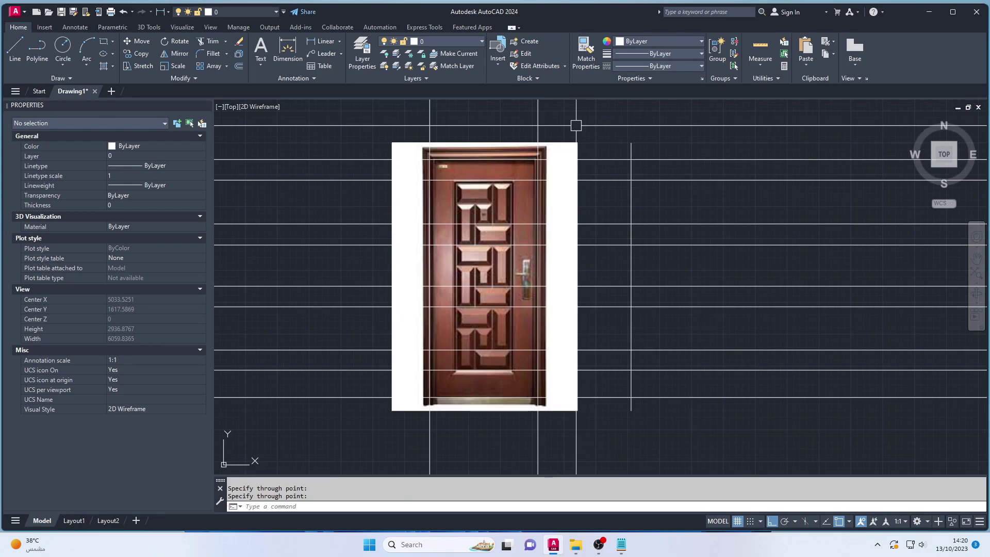
middle_click_drag(576, 125, 527, 161)
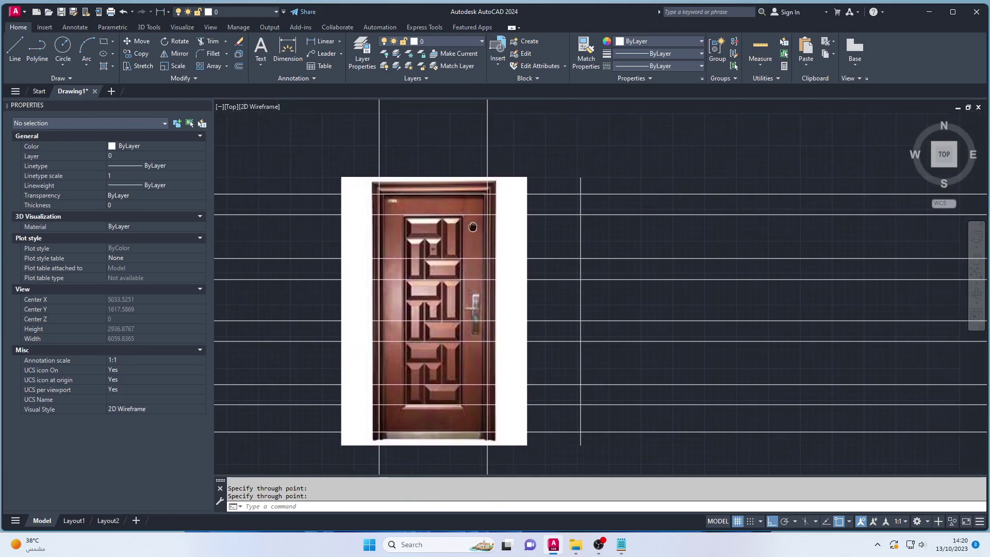
key("Return")
Delete the stray vertical line right of the door and select the two door-side guides
left_click(582, 188)
key("Escape")
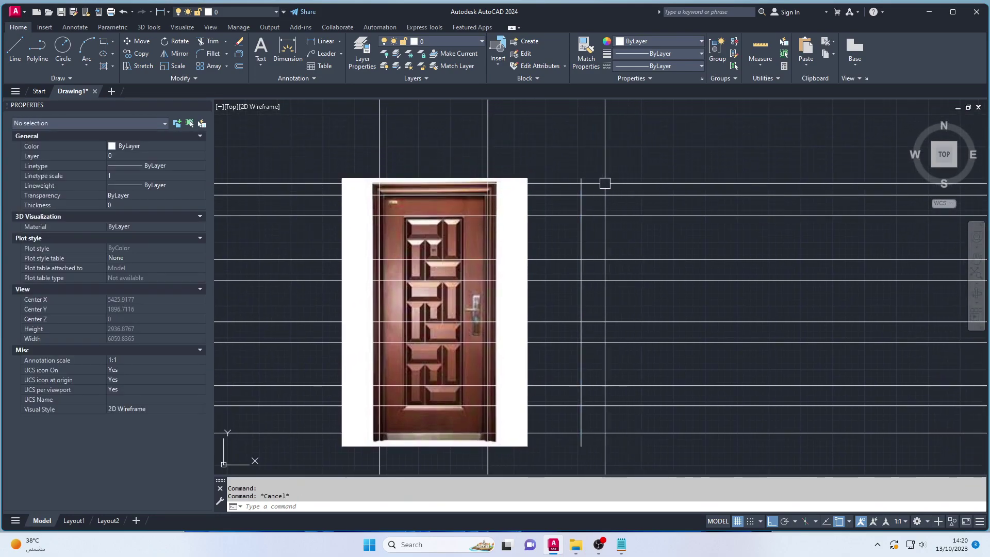
left_click(583, 182)
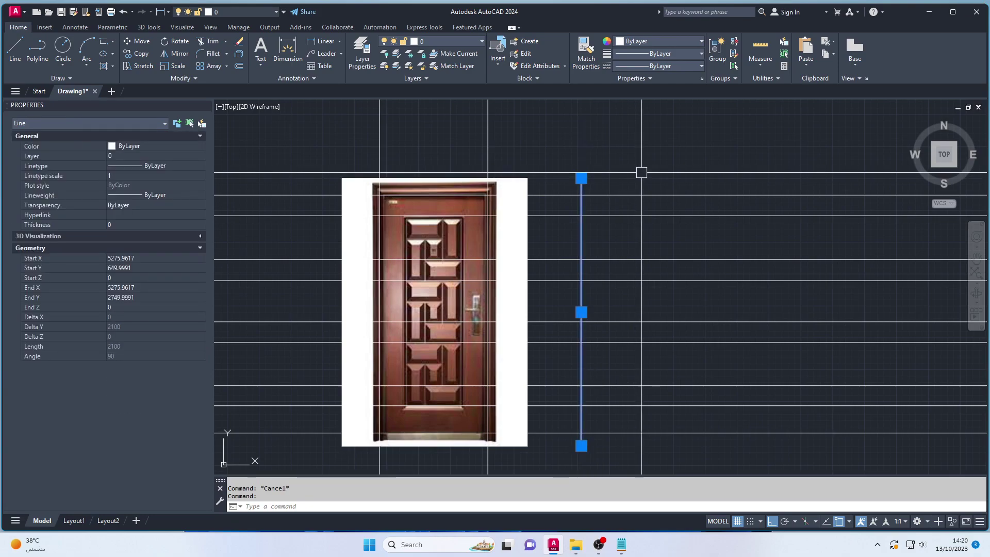
key("ctrl+x")
left_click(342, 129)
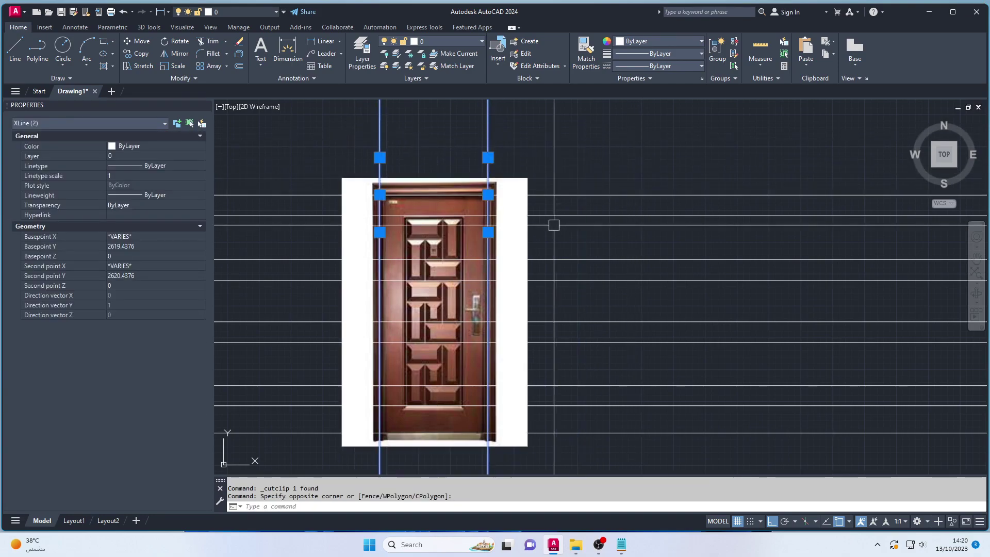
Copy the two door-side guide lines to the right of the door photo
type("cp")
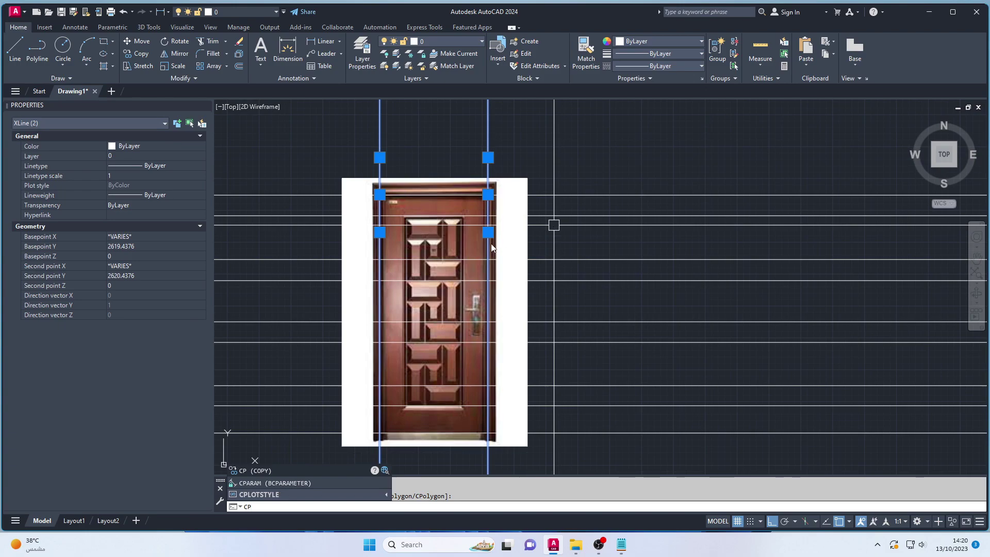
key("Return")
left_click(380, 195)
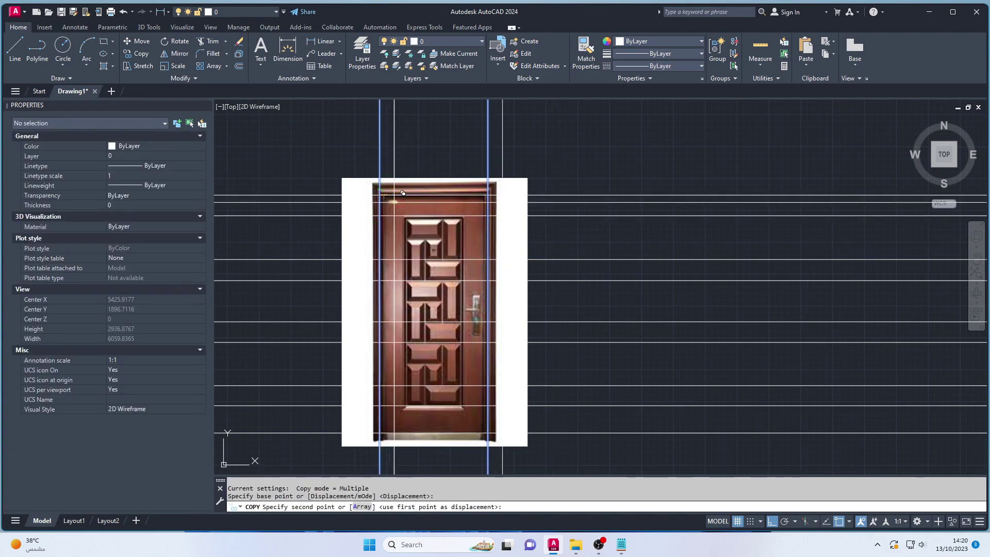
left_click(569, 194)
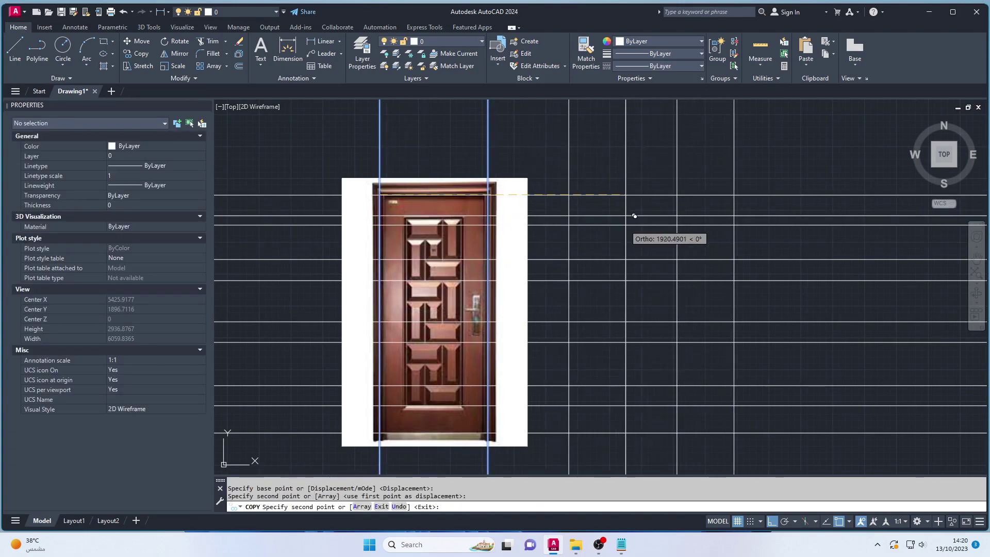
key("Return")
middle_click_drag(616, 241, 608, 231)
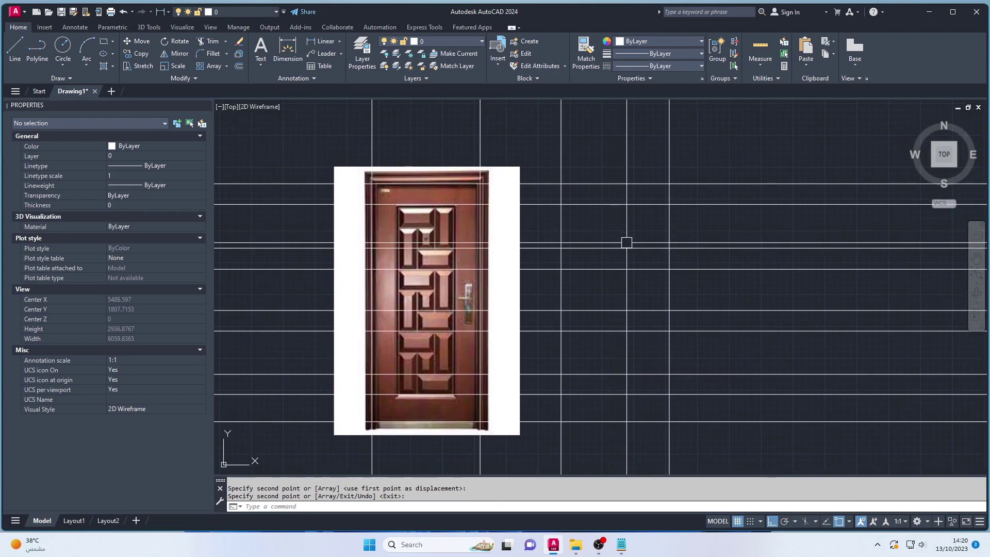
Fence-trim the construction lines into a door-sized rectangle beside the photo
type("tr")
key("Return")
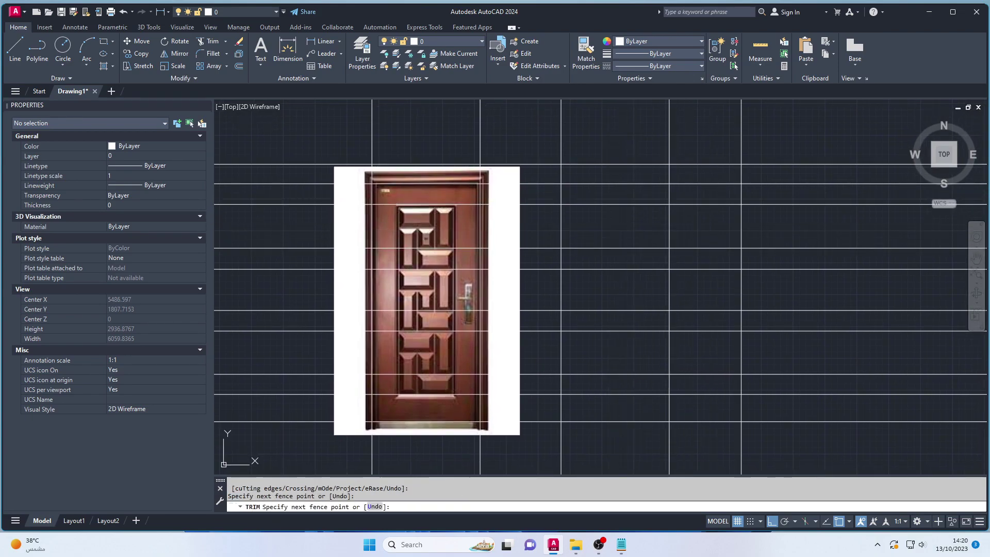
left_click(856, 172)
left_click(884, 444)
left_click(702, 453)
left_click(554, 443)
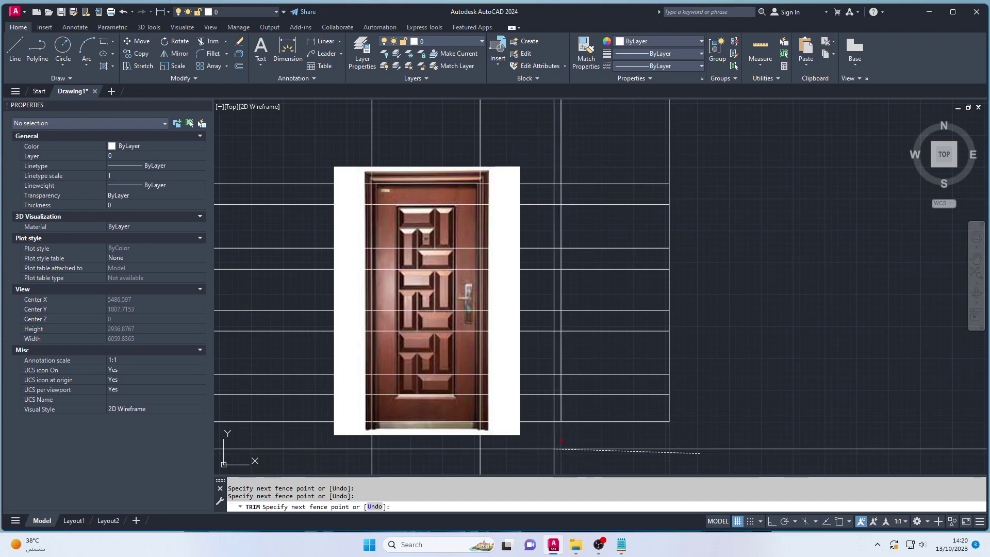
key("Return")
left_click(548, 435)
left_click(541, 384)
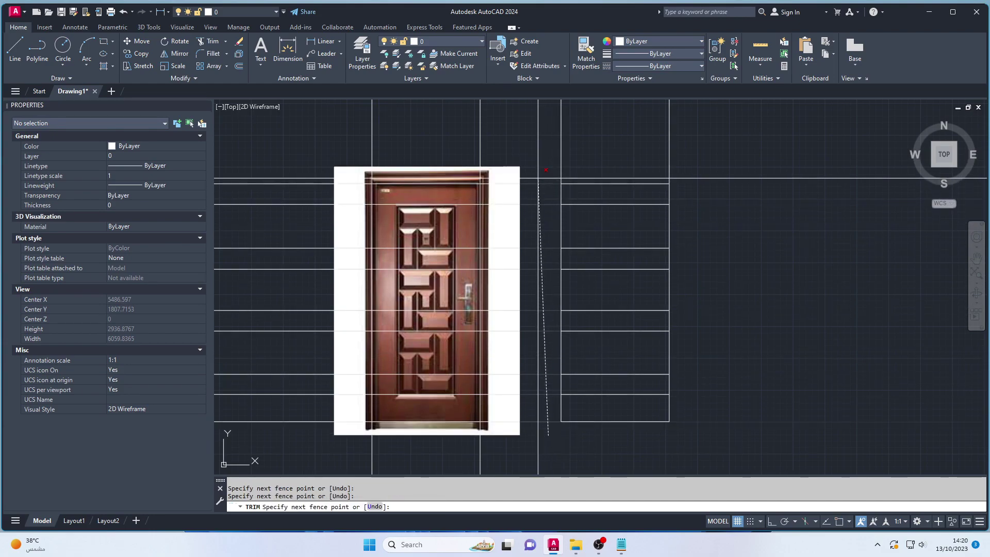
left_click(543, 158)
key("Return")
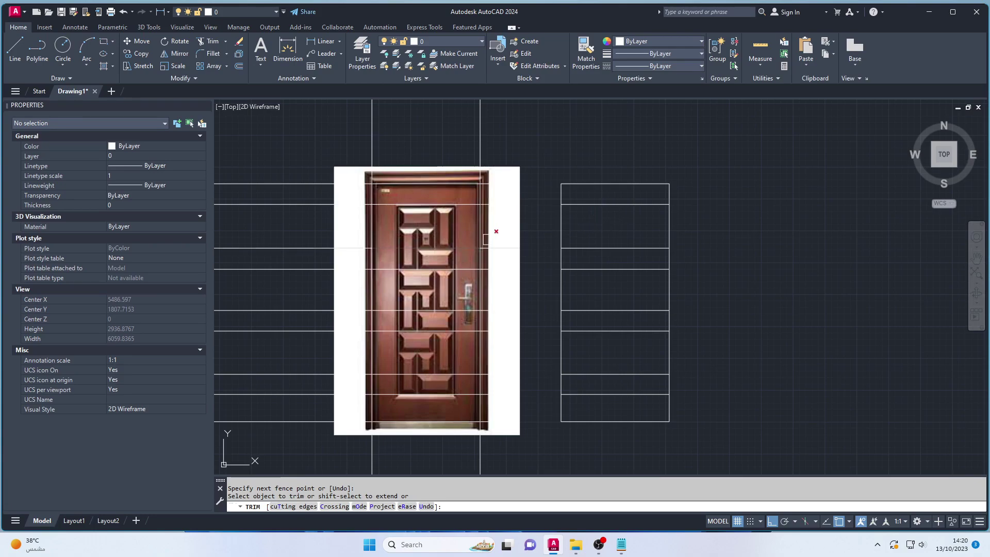
Make the 11 new frame lines yellow
key("Return")
left_click(548, 158)
left_click(722, 443)
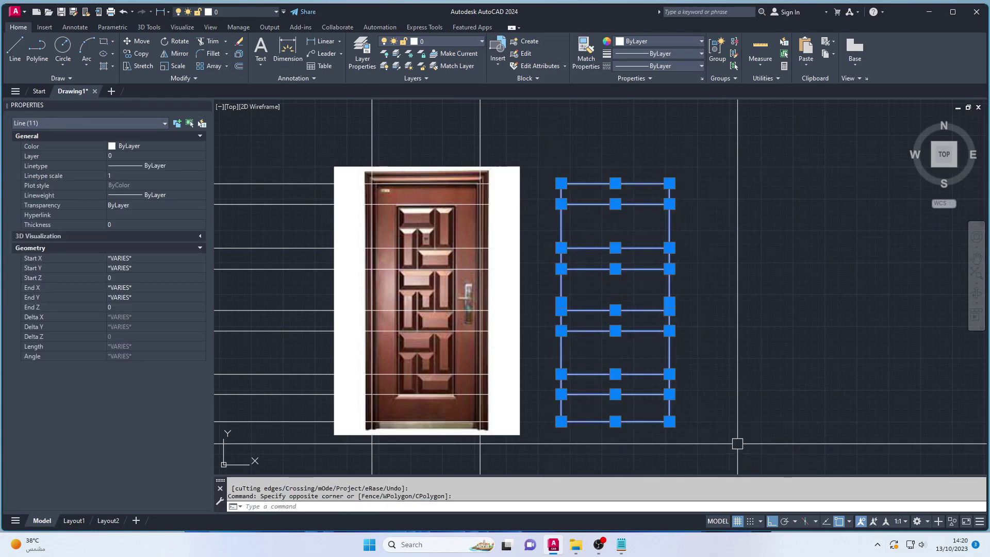
left_click(650, 41)
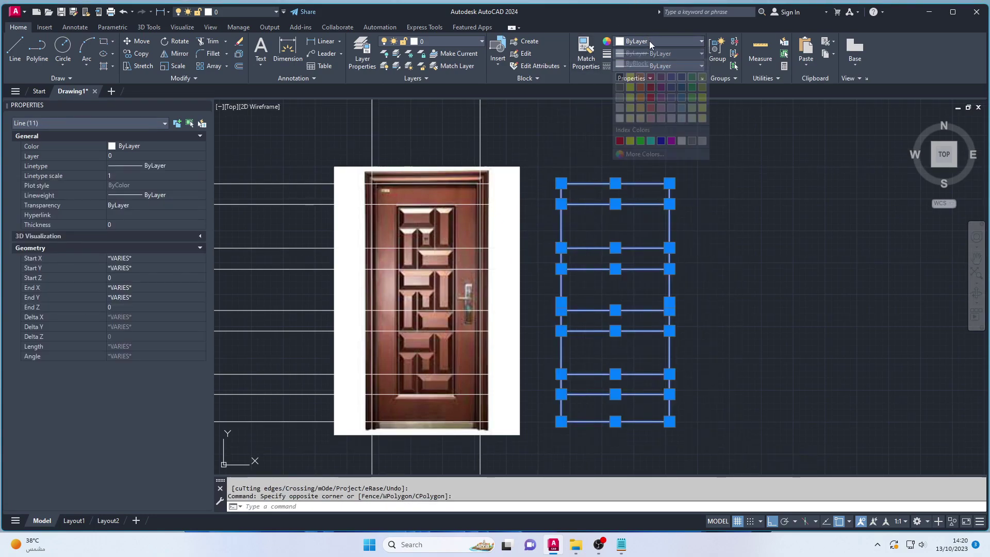
left_click(631, 140)
Move the 11 yellow frame lines, using their bottom-right corner as the base point
type("tr")
key("Return")
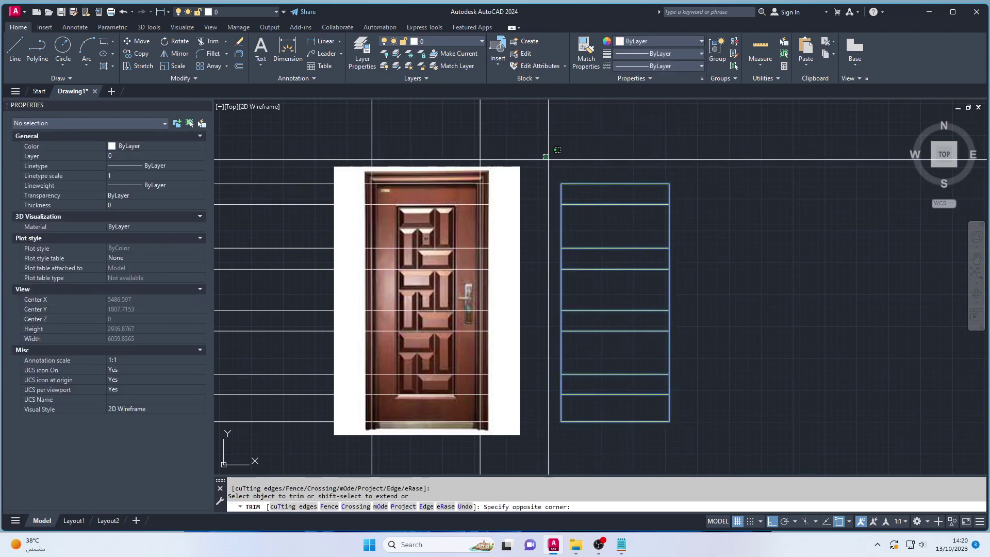
key("Escape")
key("Escape")
left_click(549, 158)
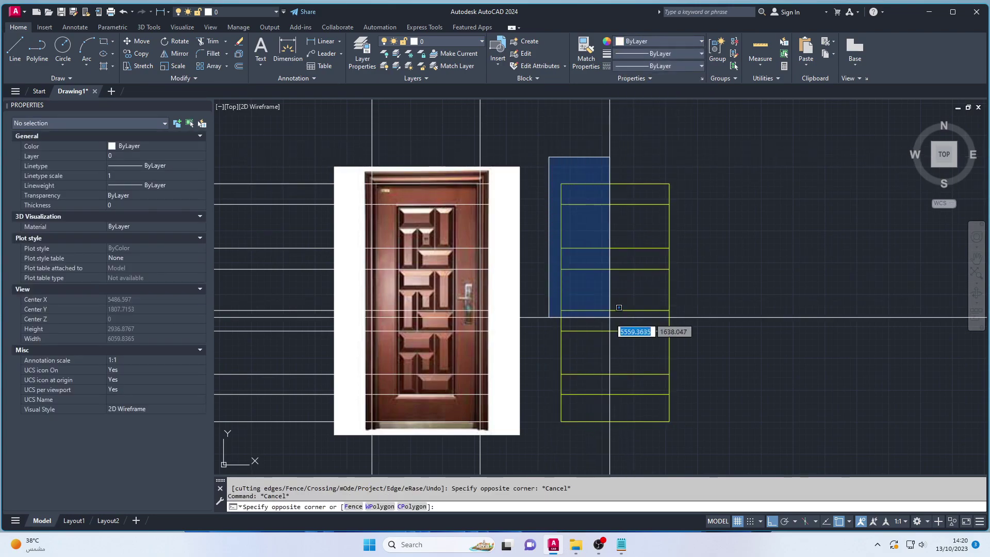
left_click(714, 436)
type("m")
key("Return")
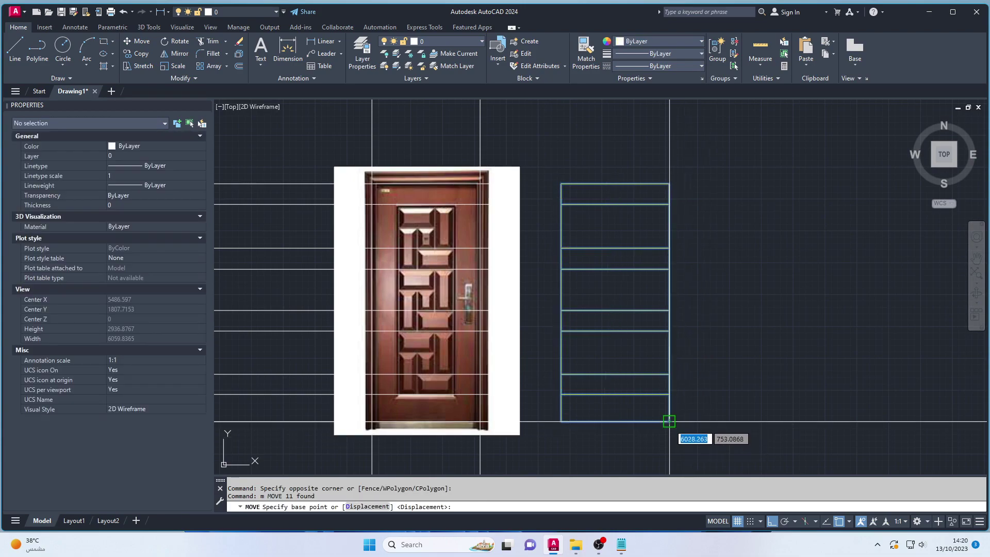
left_click(711, 435)
Drop the yellow frame above the door photo, aligned with its side edges
left_click(482, 146)
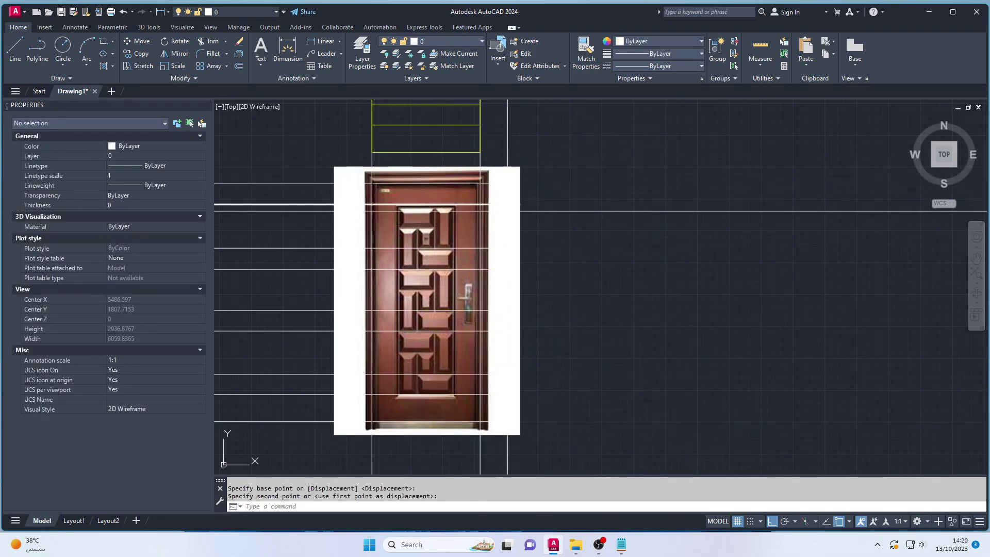
scroll(531, 286, "down", 1)
scroll(532, 287, "down", 3)
scroll(537, 274, "up", 2)
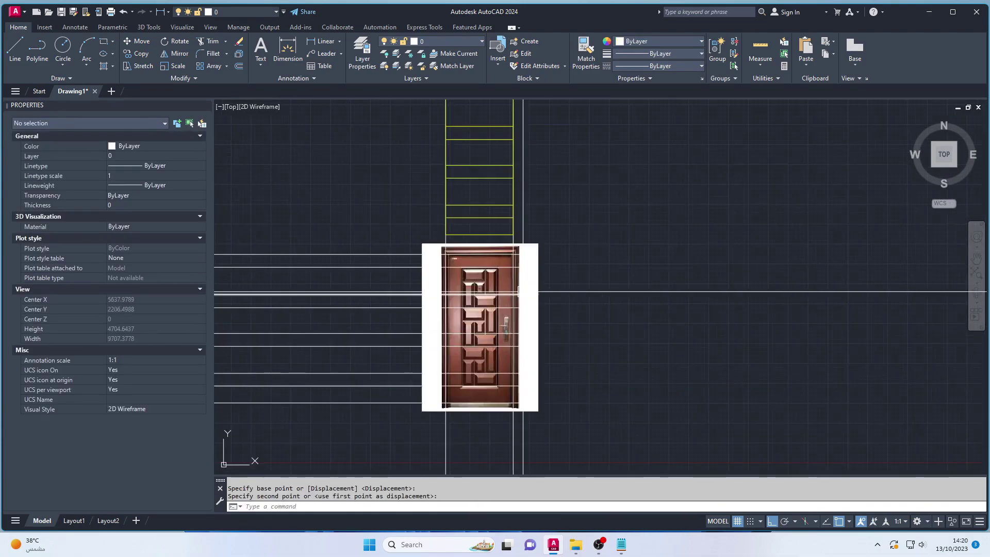
mouse_move(531, 257)
middle_mouse_down()
mouse_move(542, 354)
mouse_move(537, 254)
middle_mouse_up()
scroll(506, 265, "up", 2)
type("x")
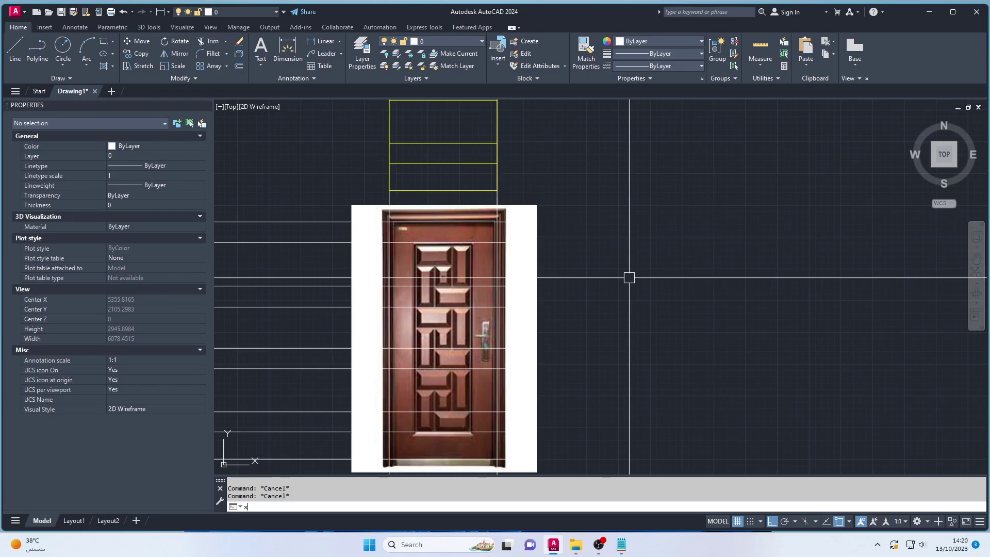
Draw vertical construction lines through the door photo's inner panel edges
type("l")
key("Return")
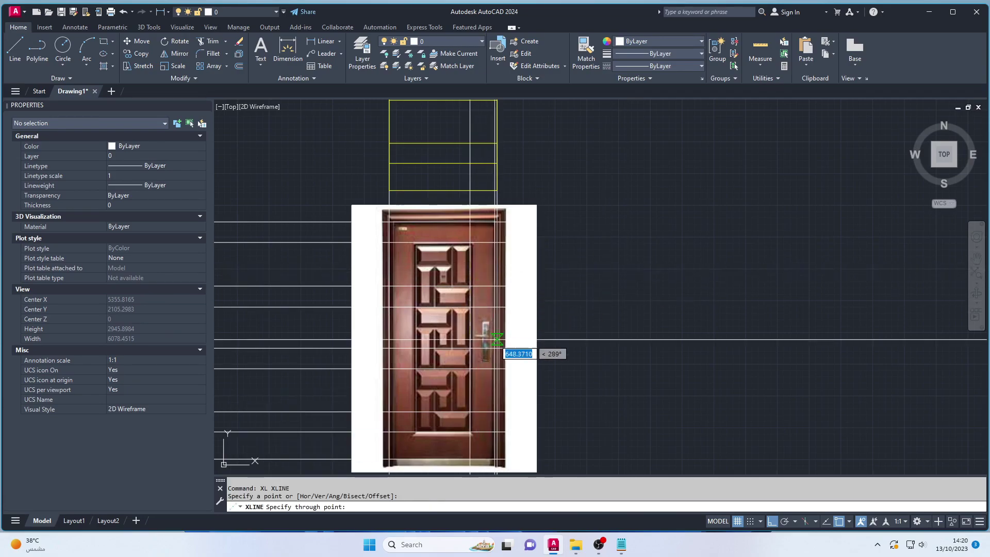
left_click(470, 390)
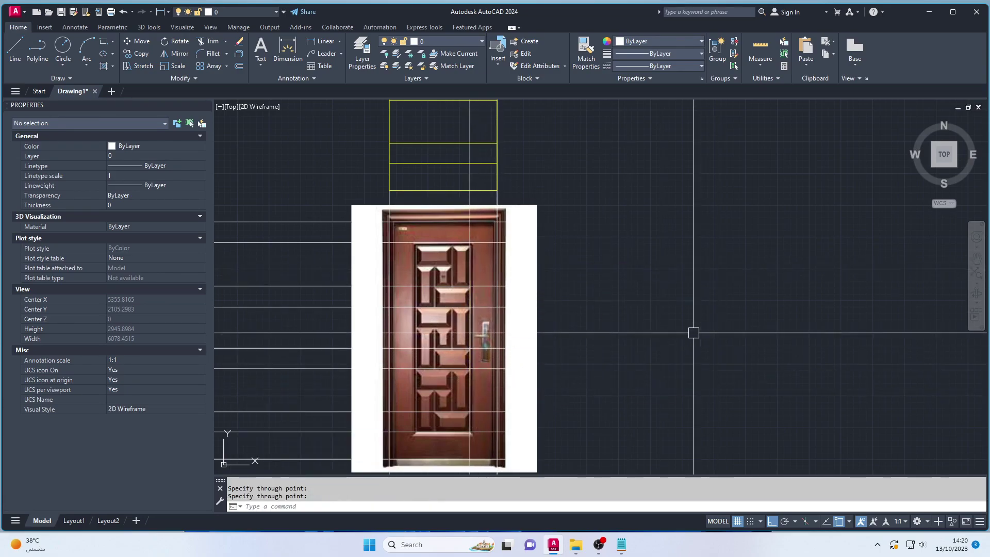
key("Return")
key("Return")
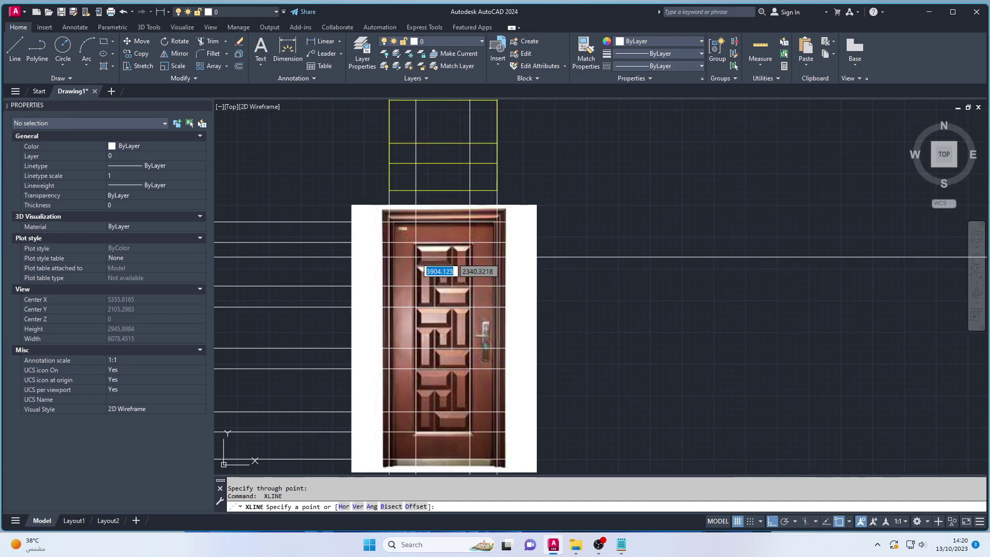
left_click(416, 256)
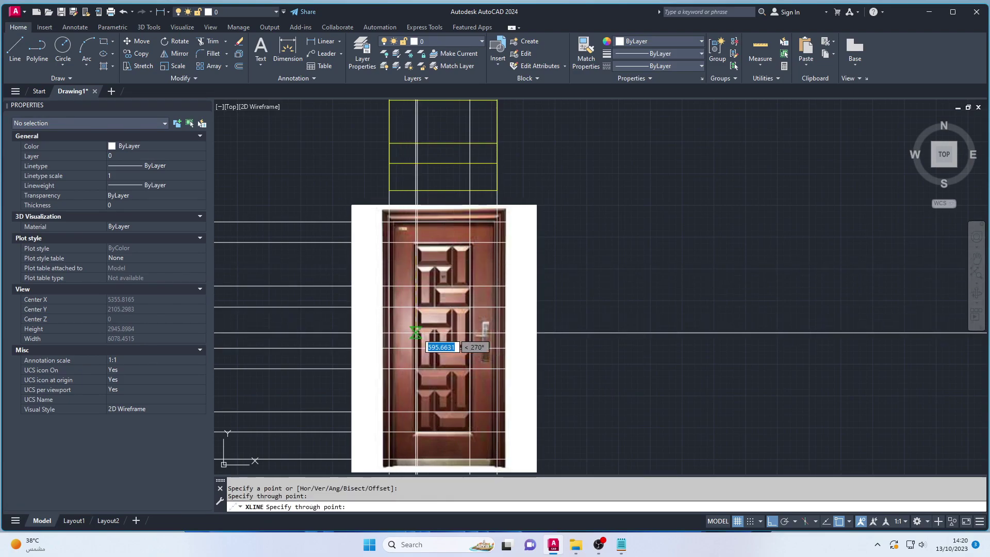
left_click(416, 332)
key("Return")
key("Return")
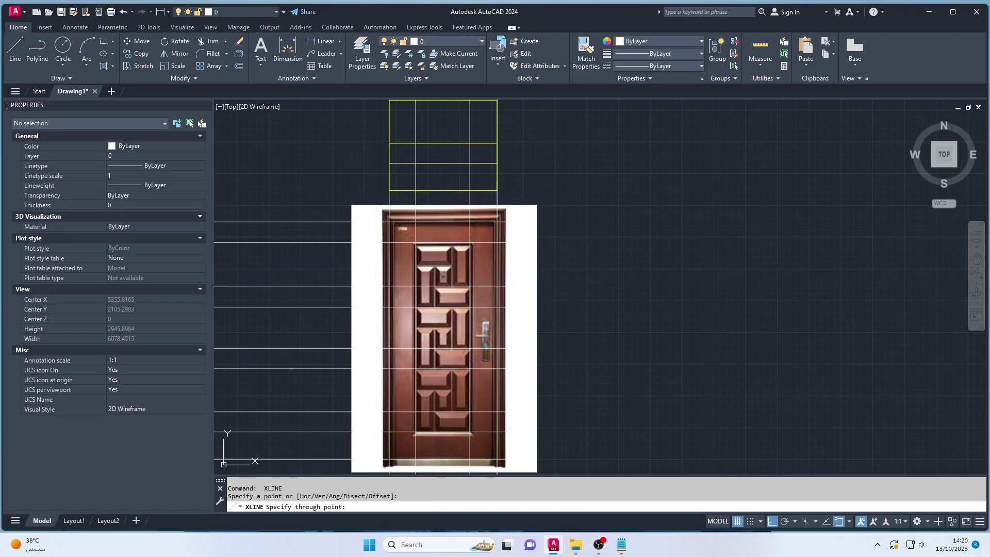
left_click(453, 357)
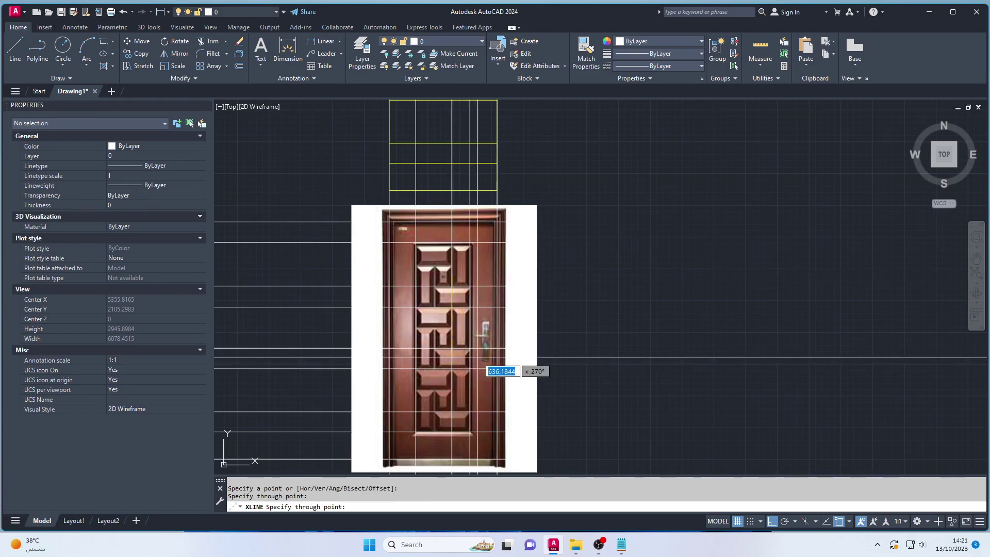
key("Return")
key("Return")
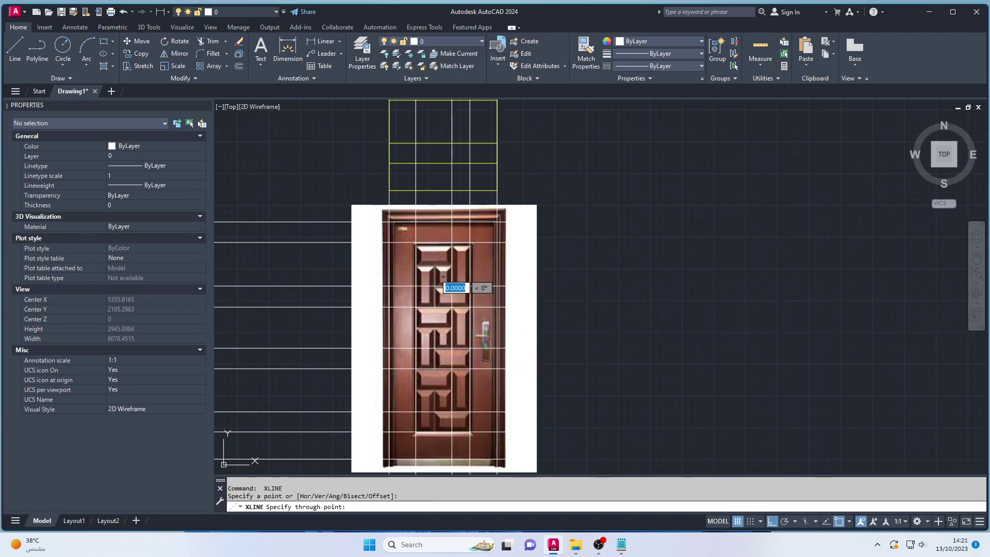
left_click(435, 335)
key("Return")
Trim the vertical lines sticking out above the yellow grid and across its top
middle_click_drag(563, 308, 559, 361)
scroll(537, 305, "down", 2)
middle_click_drag(537, 305, 567, 382)
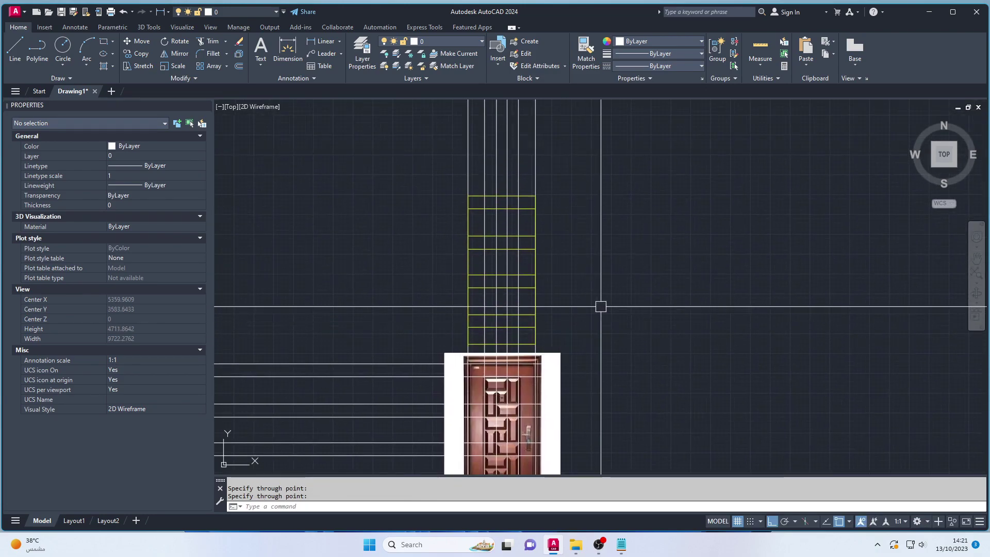
type("tr")
key("Return")
left_click_drag(571, 190, 370, 160)
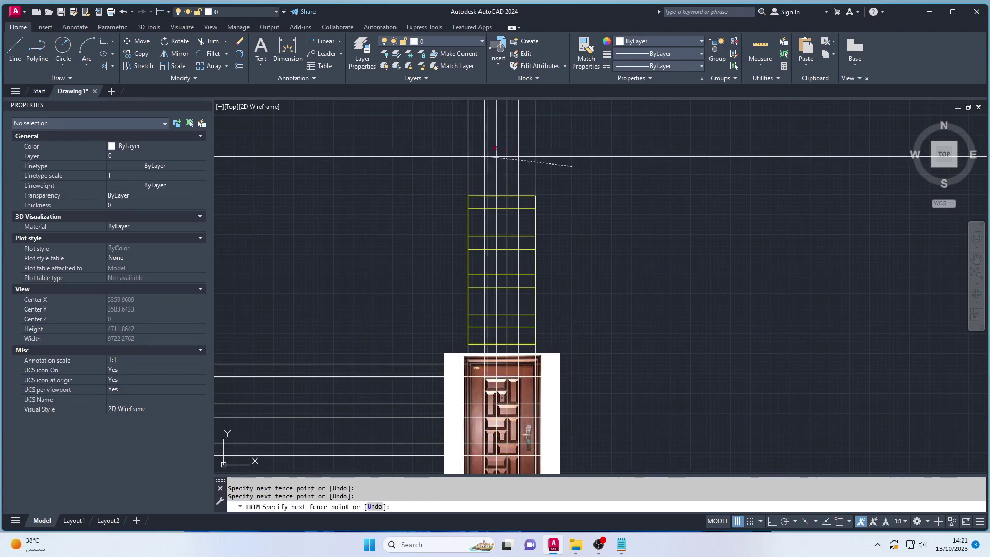
middle_click_drag(506, 364, 503, 307)
scroll(458, 286, "up", 5)
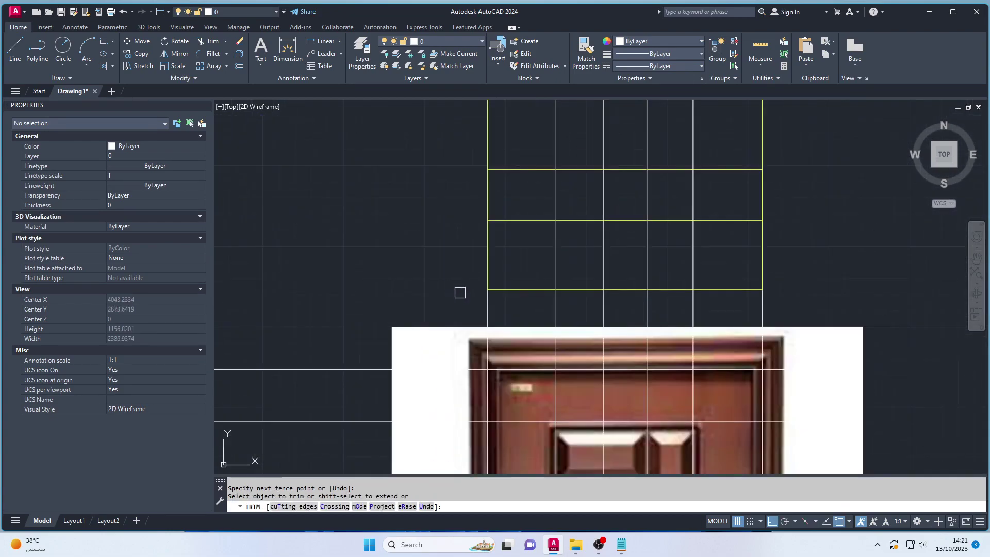
left_click(462, 299)
left_click(810, 304)
key("Return")
Trim the grid's upper rows and left side, then delete the stray horizontal ray
scroll(601, 279, "down", 8)
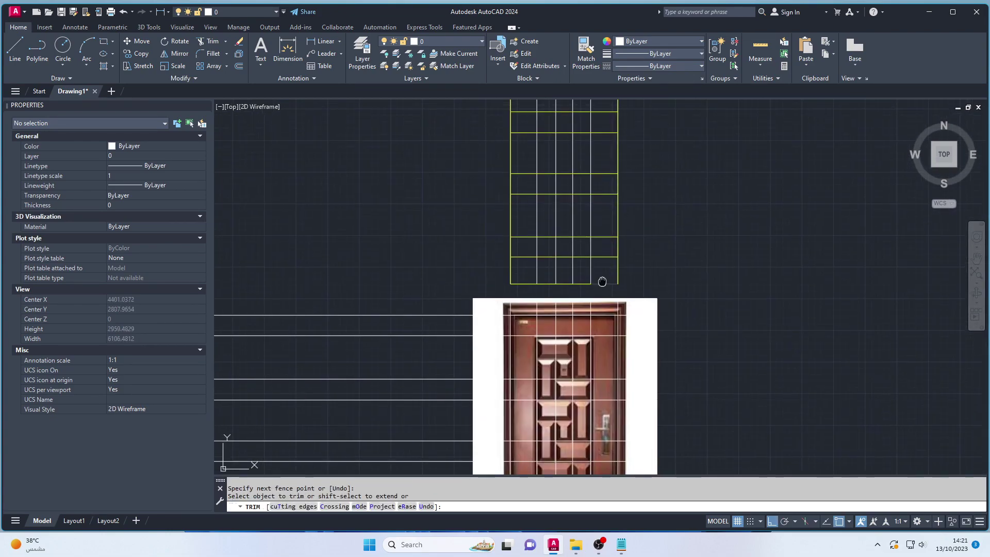
scroll(618, 194, "up", 3)
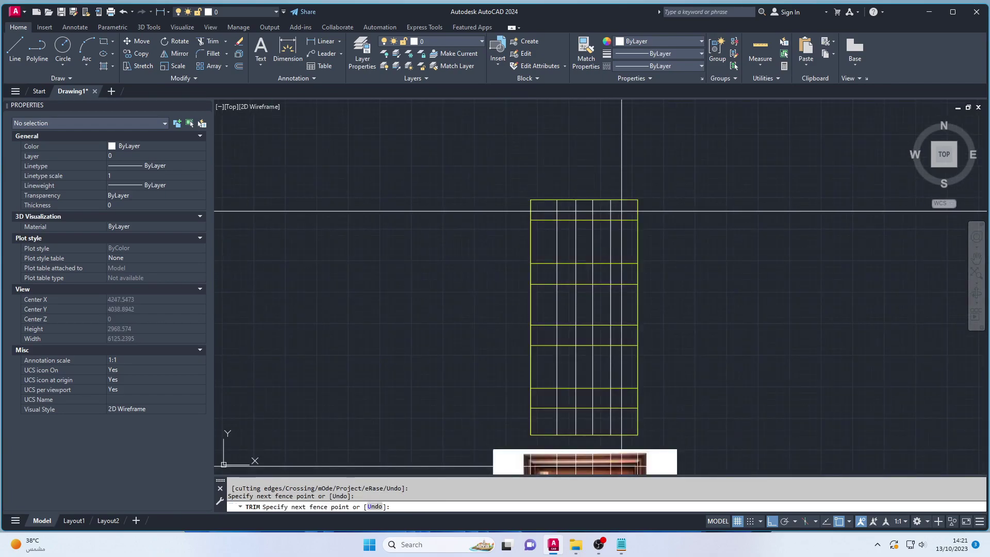
key("Return")
middle_click_drag(658, 259, 612, 201)
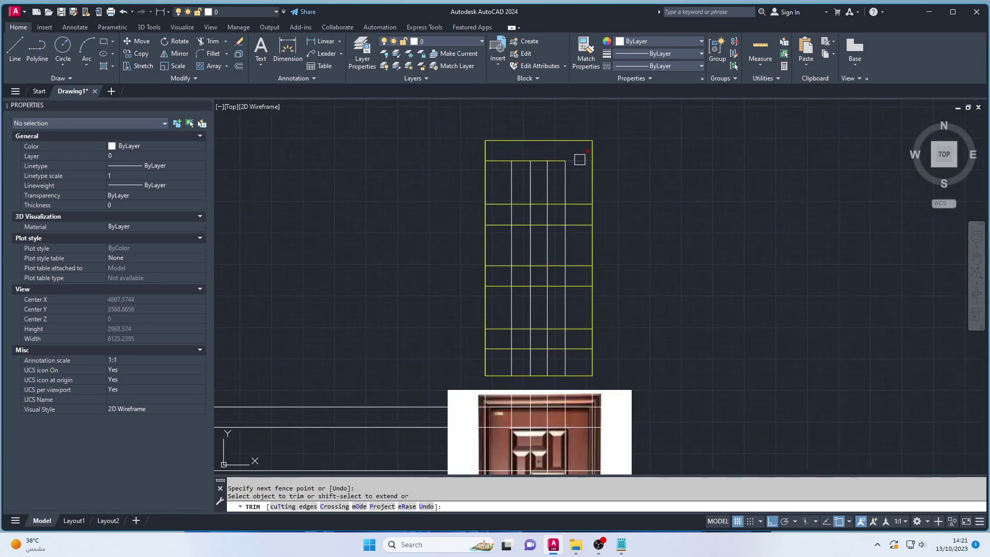
left_click(578, 213)
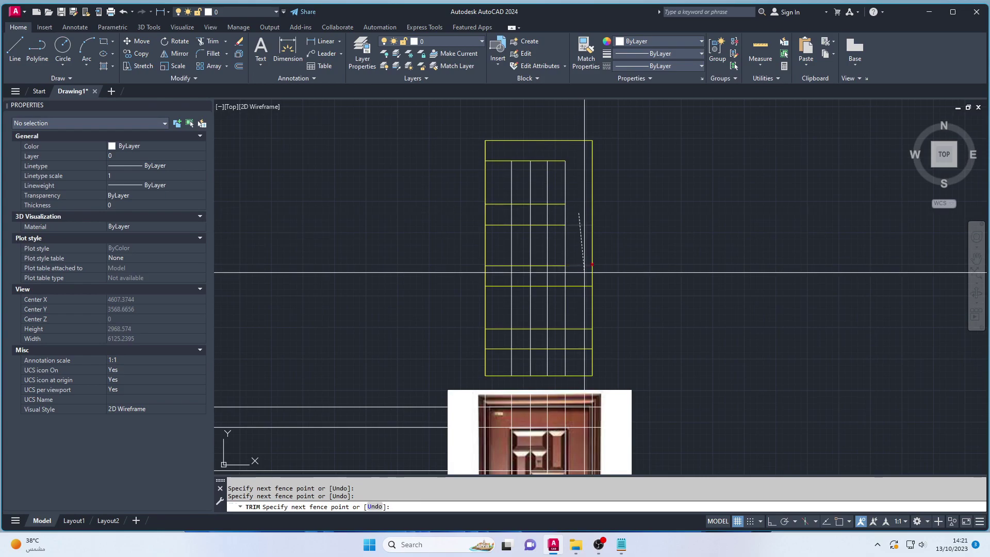
left_click(503, 362)
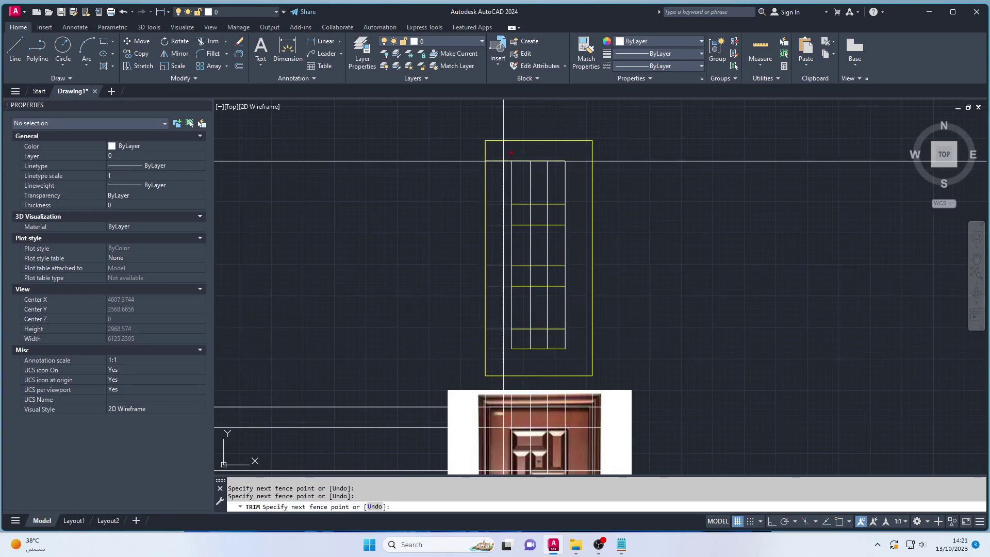
key("Return")
scroll(503, 161, "down", 2)
middle_click_drag(593, 230, 591, 206)
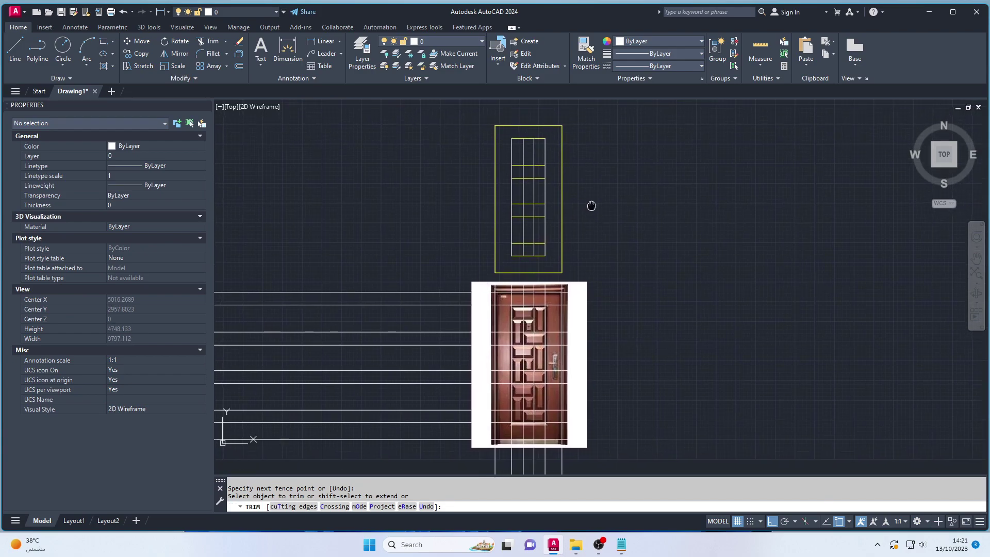
middle_click_drag(604, 243, 588, 230)
mouse_move(607, 269)
middle_mouse_down()
mouse_move(607, 280)
mouse_move(573, 295)
mouse_move(542, 248)
middle_mouse_up()
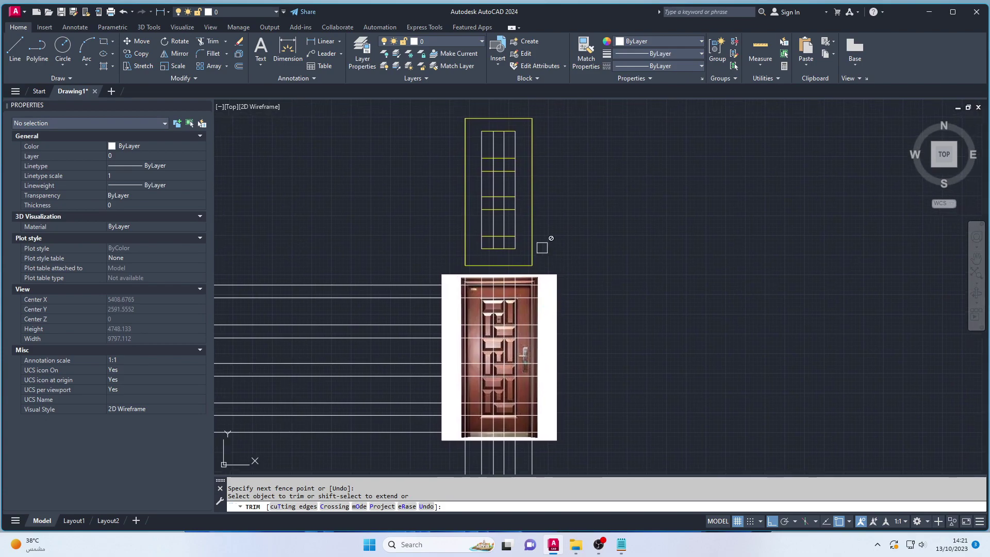
middle_click_drag(555, 184, 562, 189)
key("Escape")
key("Escape")
key("Escape")
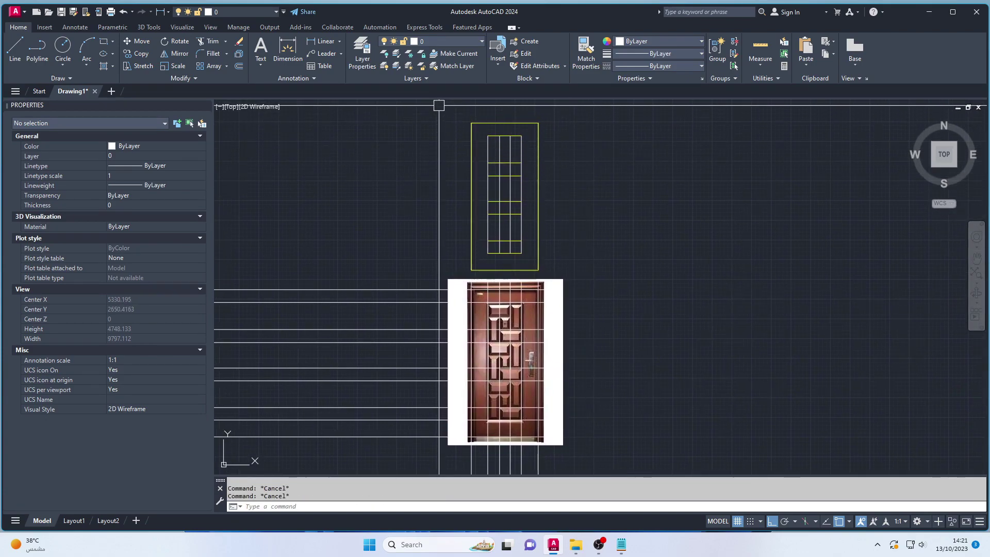
left_click(421, 289)
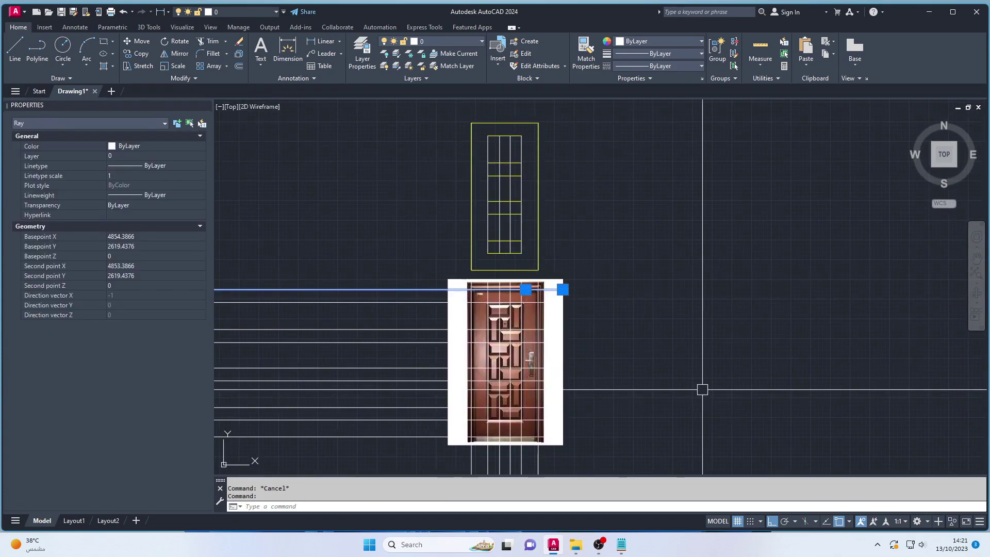
key("ctrl+x")
type("x")
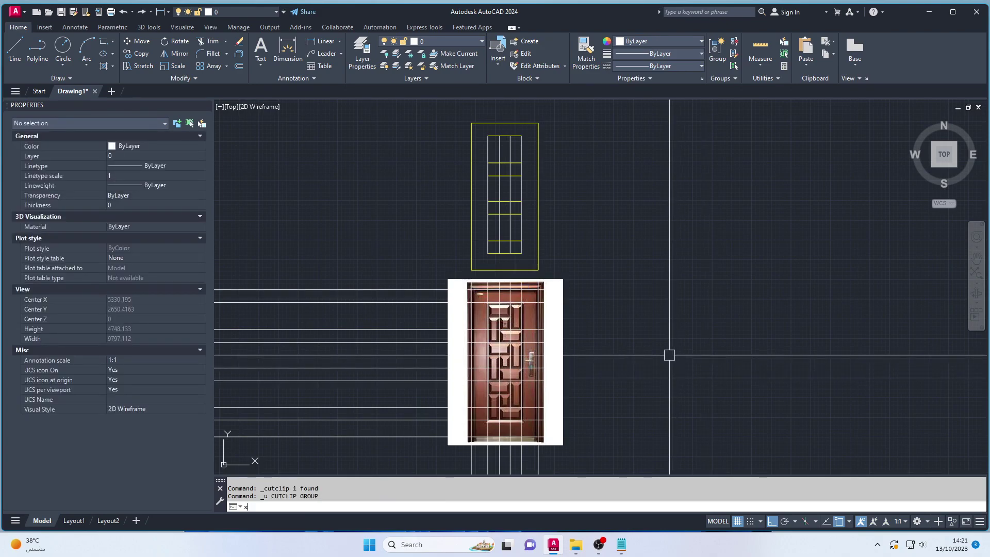
Draw a horizontal construction line level with the door photo's top edge
type("l")
key("Return")
left_click(420, 289)
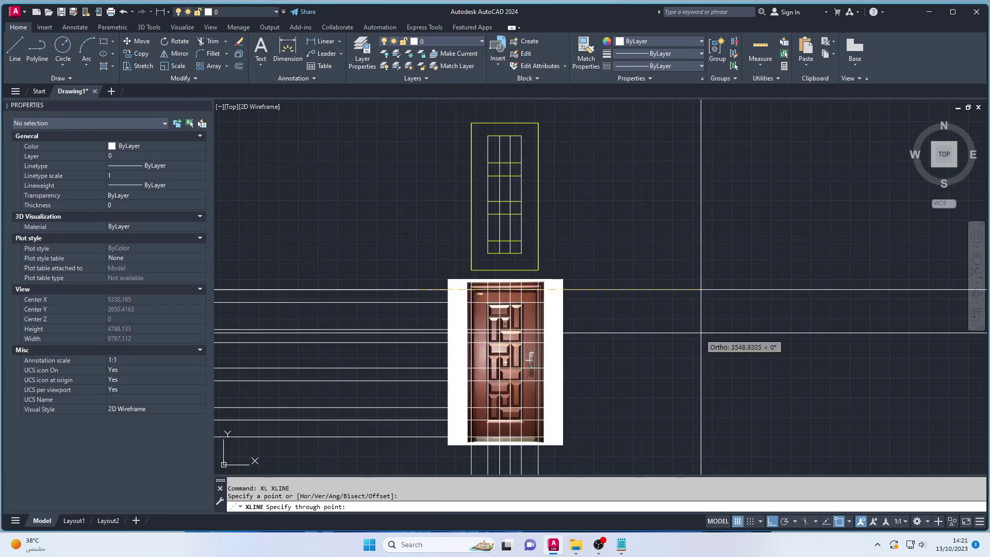
left_click(701, 333)
key("Return")
Move the 17 yellow frame and grid lines down beside the door photo
left_click(409, 109)
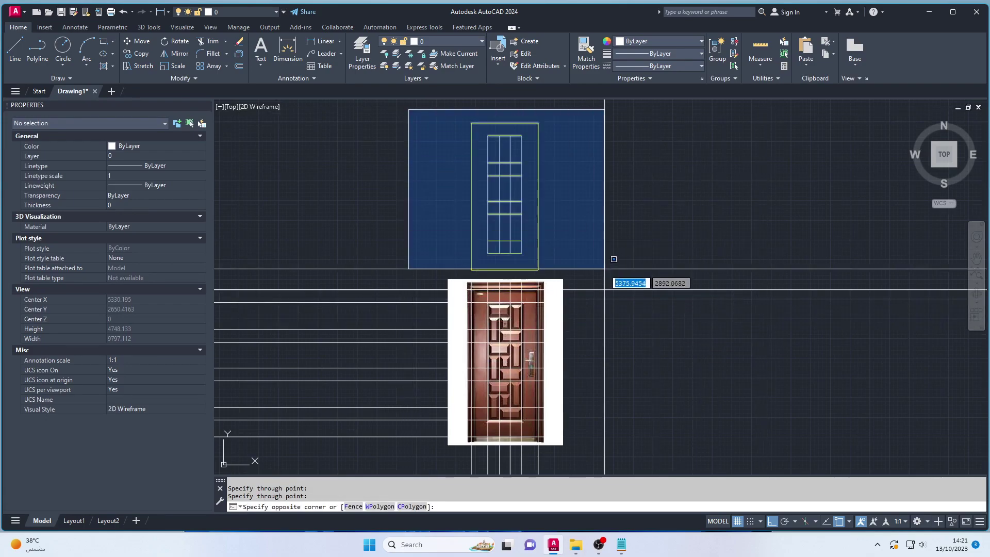
left_click(610, 271)
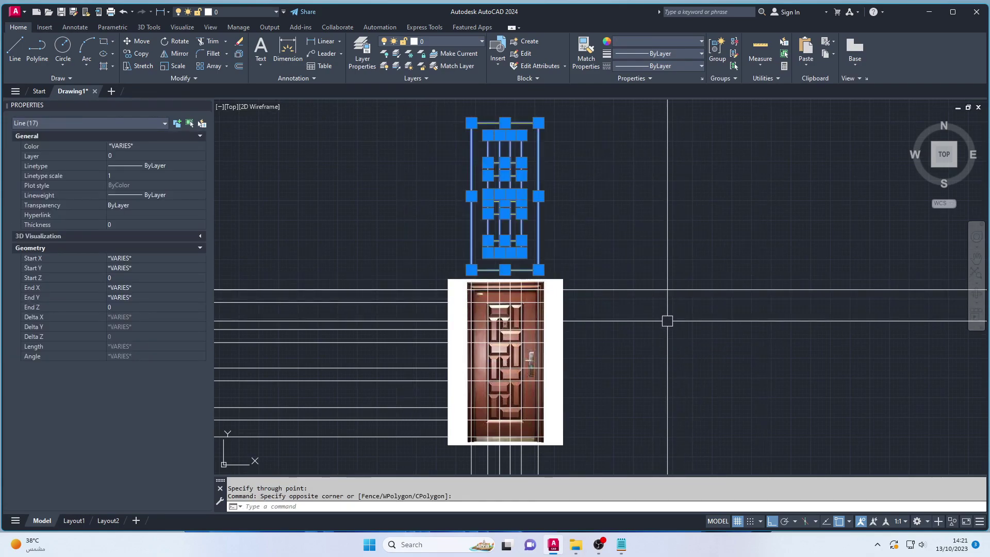
type("m")
key("Return")
left_click(482, 123)
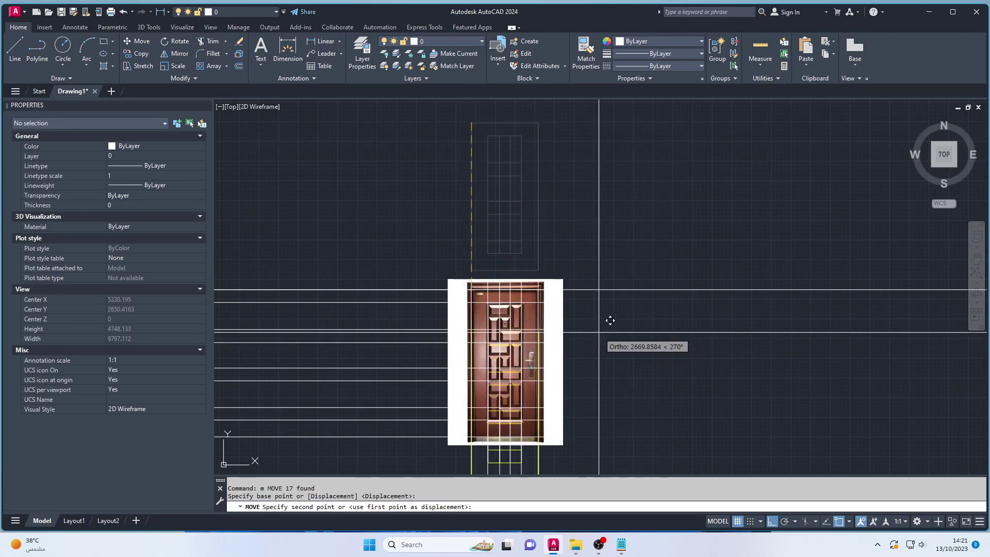
left_click(597, 290)
middle_click_drag(644, 349, 628, 299)
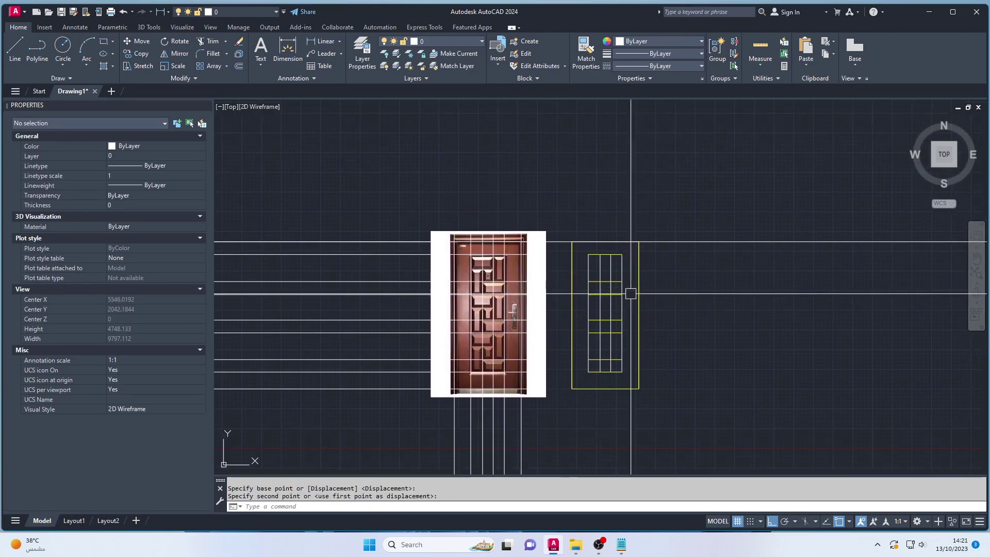
Draw a horizontal construction line from a photo panel edge across the yellow frame
key("Escape")
key("Escape")
scroll(681, 309, "up", 2)
type("X")
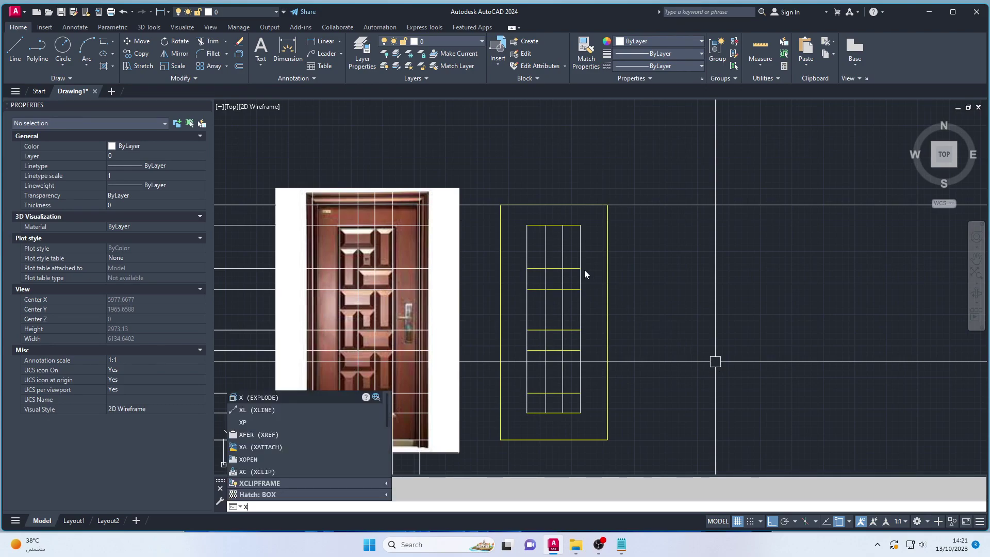
key("Escape")
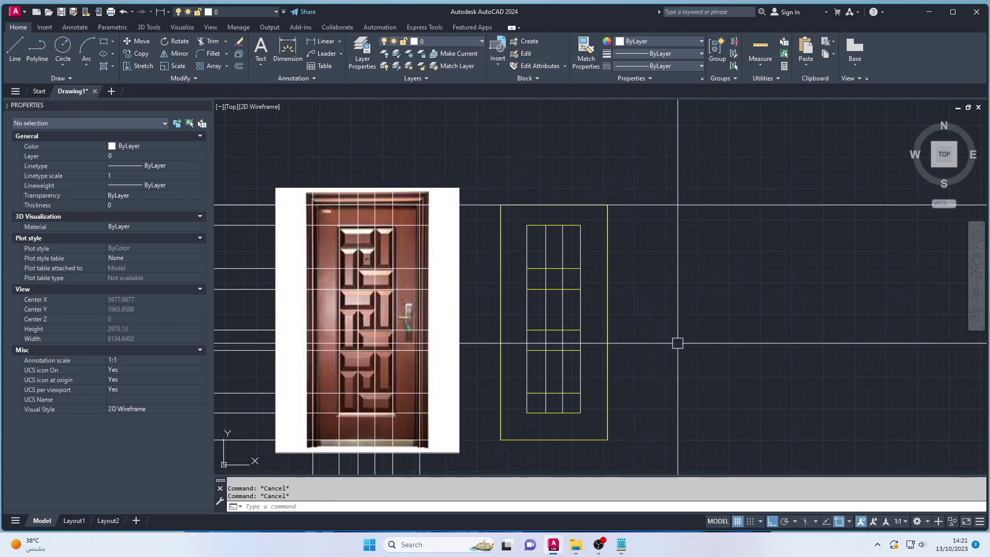
middle_click_drag(677, 343, 712, 329)
type("x")
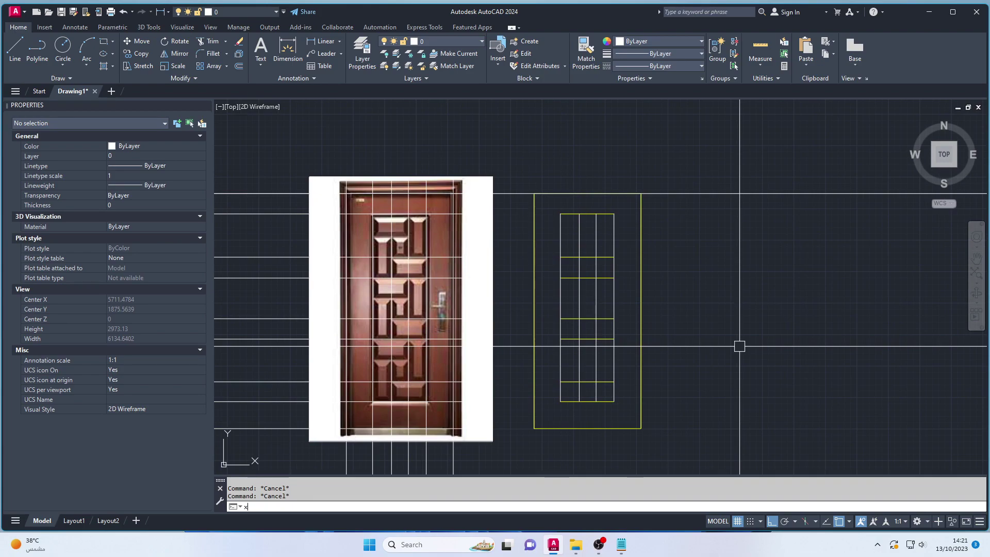
type("l")
key("Return")
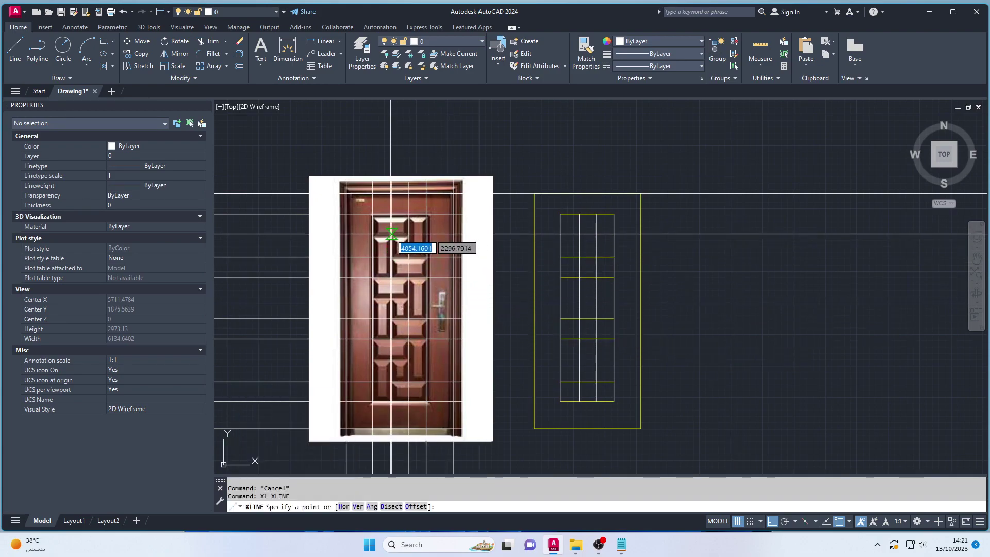
left_click(392, 232)
left_click(823, 332)
key("Return")
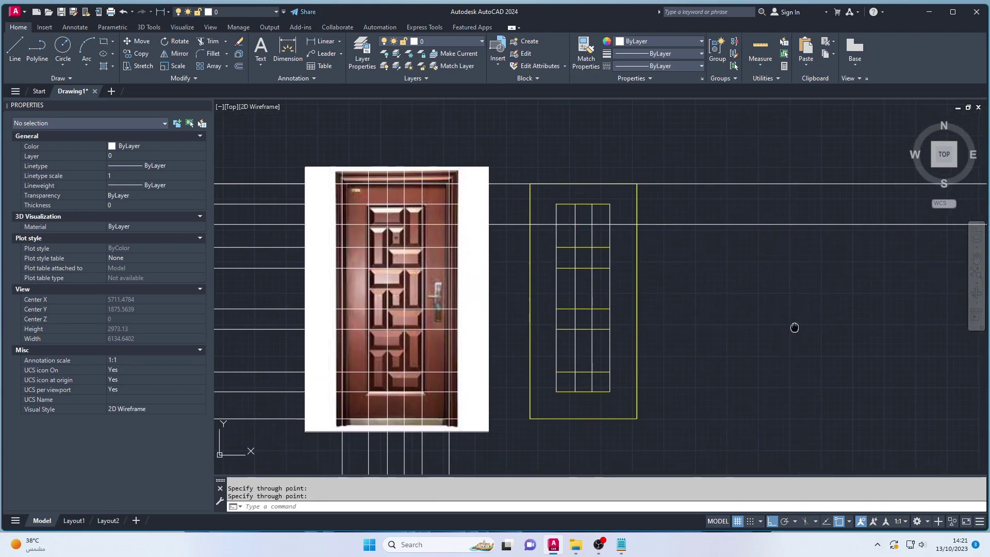
Add a second horizontal construction line through the next panel edge
middle_click_drag(824, 332, 829, 282)
scroll(415, 274, "up", 2)
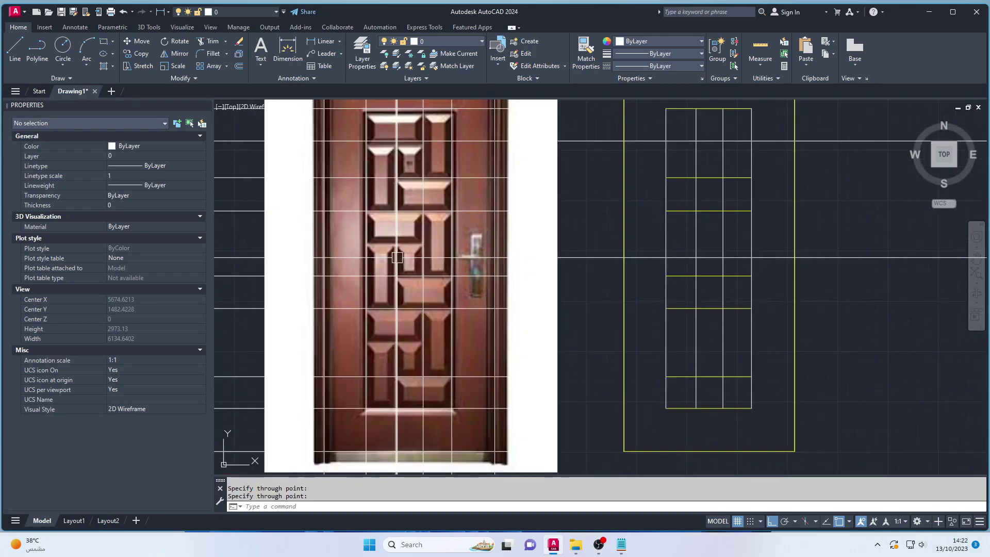
key("Return")
left_click(411, 258)
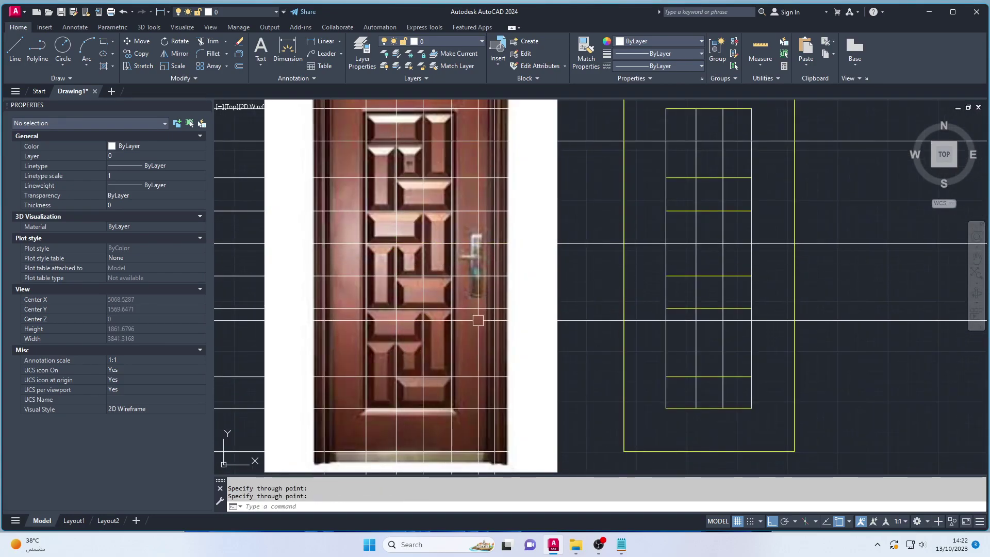
left_click(670, 451)
key("Return")
Add a horizontal construction line through a lower panel edge, then end XLINE
scroll(454, 232, "down", 2)
scroll(438, 299, "up", 2)
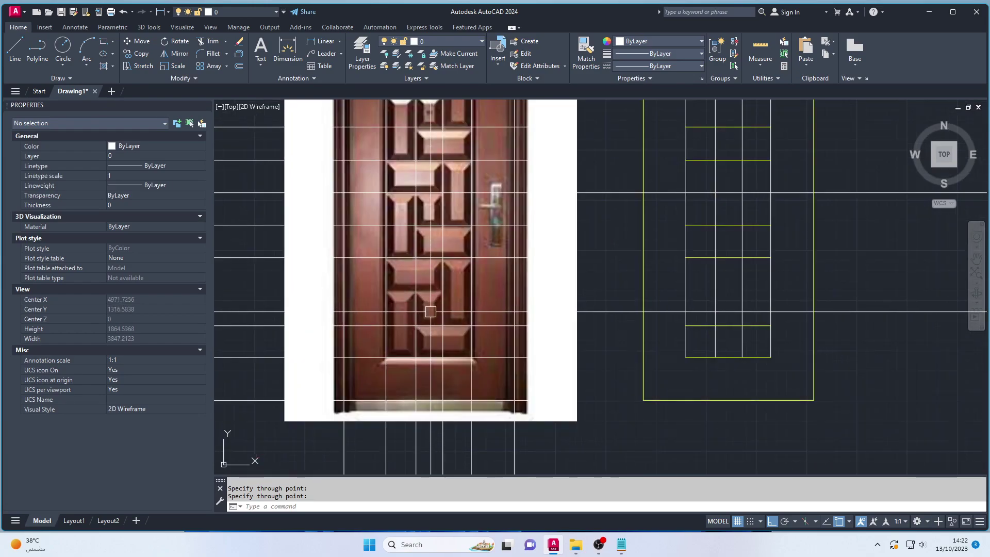
key("Return")
left_click(415, 290)
left_click(603, 291)
key("Return")
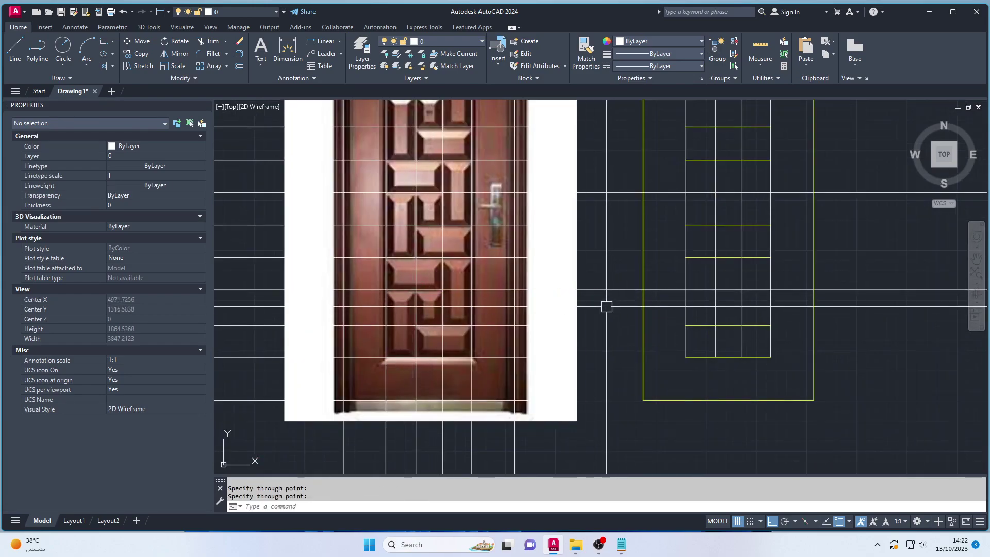
scroll(553, 302, "down", 3)
mouse_move(594, 310)
middle_mouse_down()
mouse_move(635, 330)
mouse_move(625, 341)
middle_mouse_up()
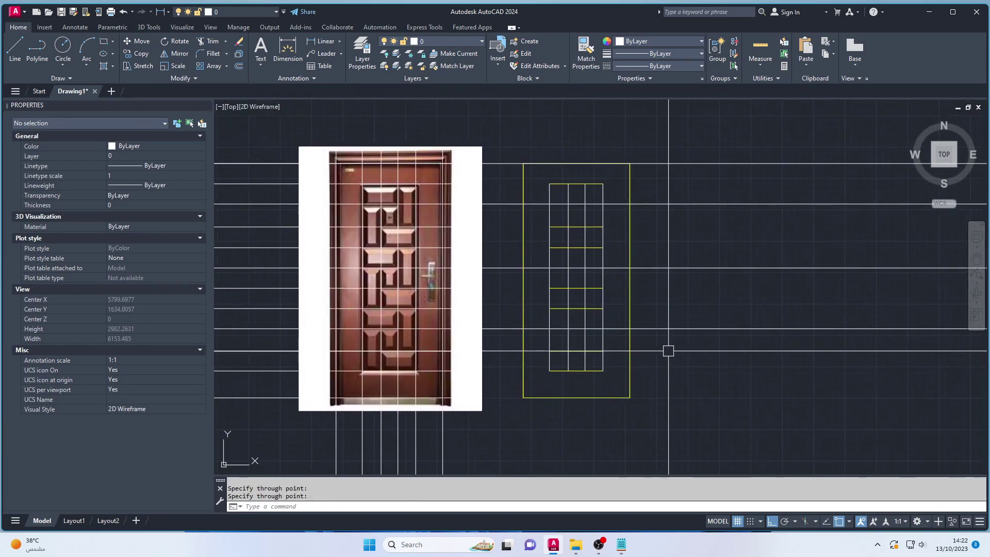
key("Escape")
key("Escape")
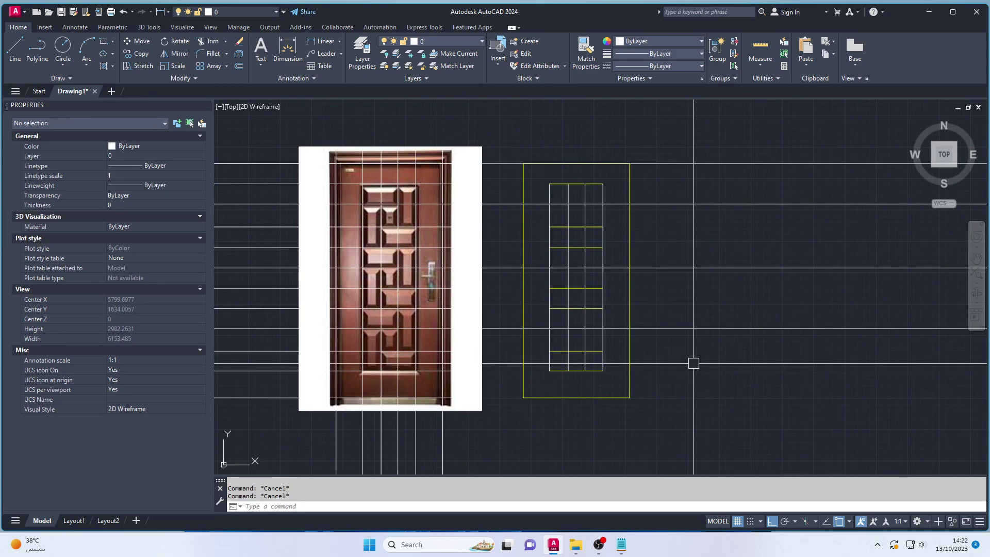
type("x")
key("Return")
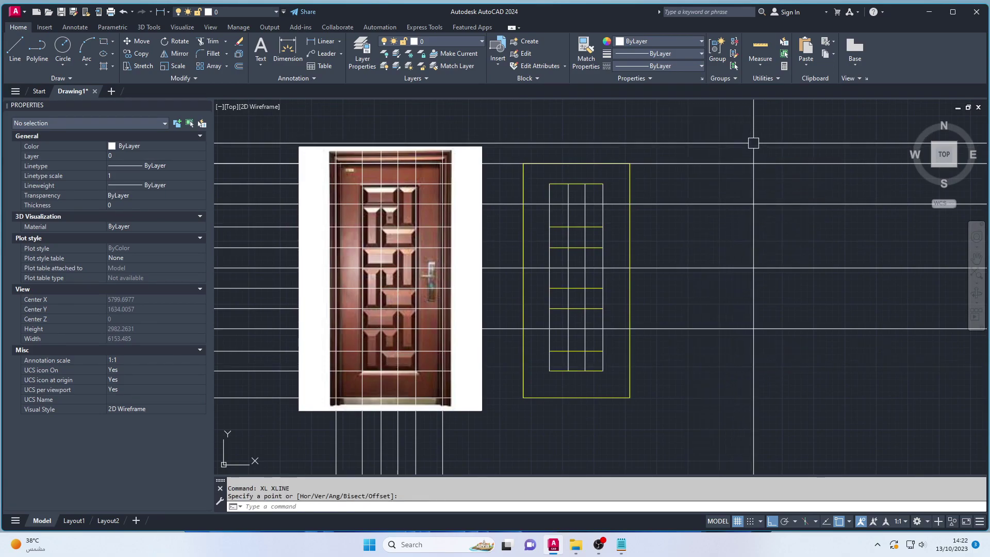
key("Escape")
key("Escape")
Fence-trim lines on the right and delete a stray construction line
type("tr")
key("Return")
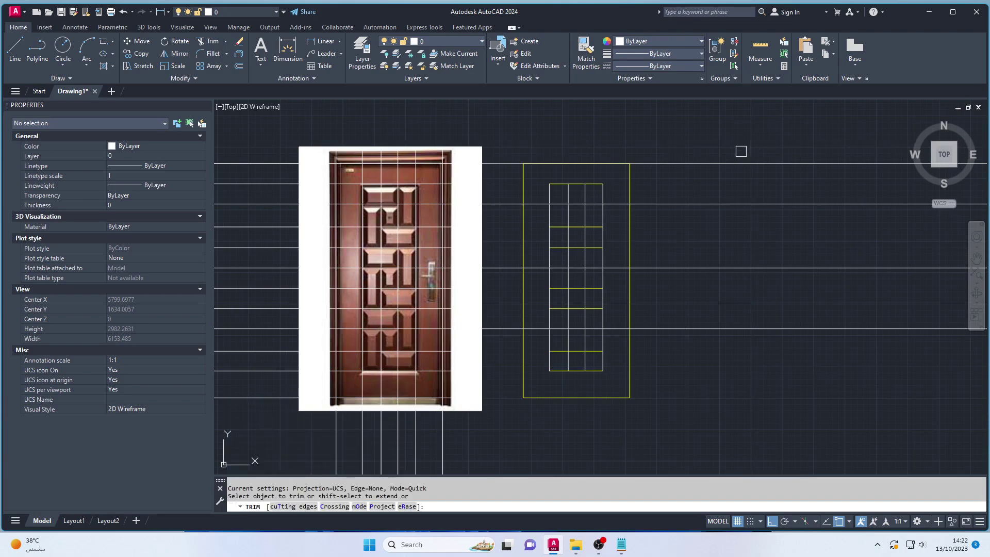
left_click_drag(742, 152, 735, 328)
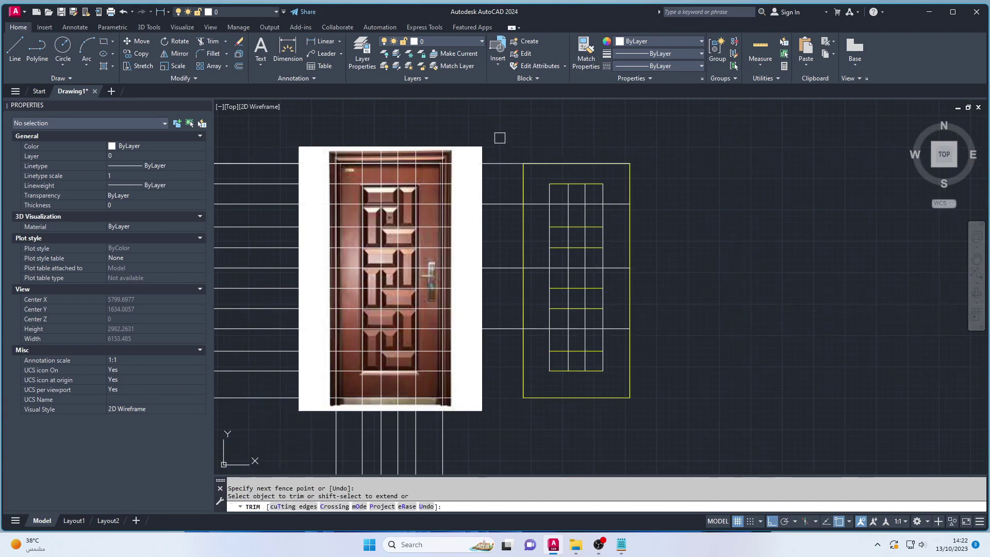
key("Escape")
left_click(504, 163)
key("ctrl+x")
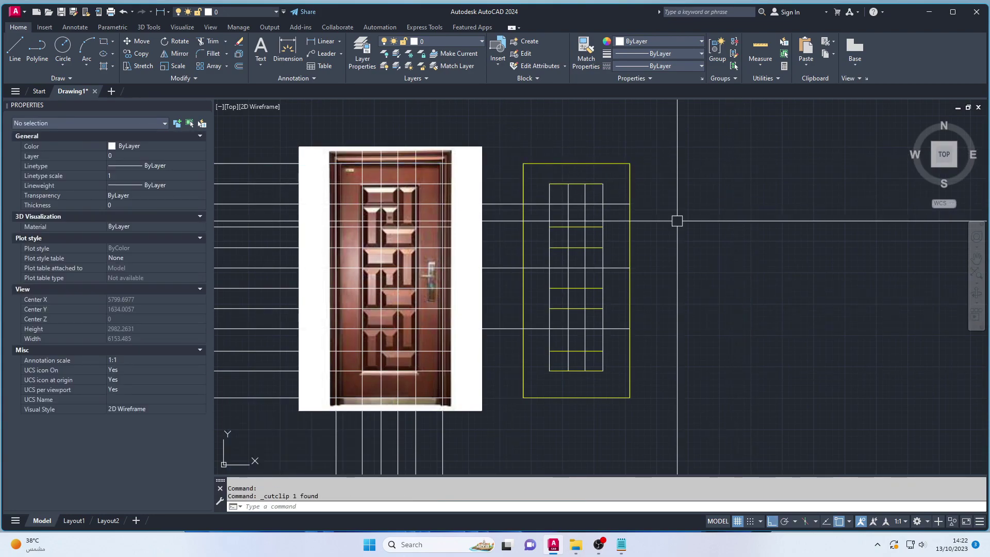
type("tr")
Trim the line pieces between the photo, the yellow frame and the inner grid
key("Return")
left_click_drag(505, 145, 509, 370)
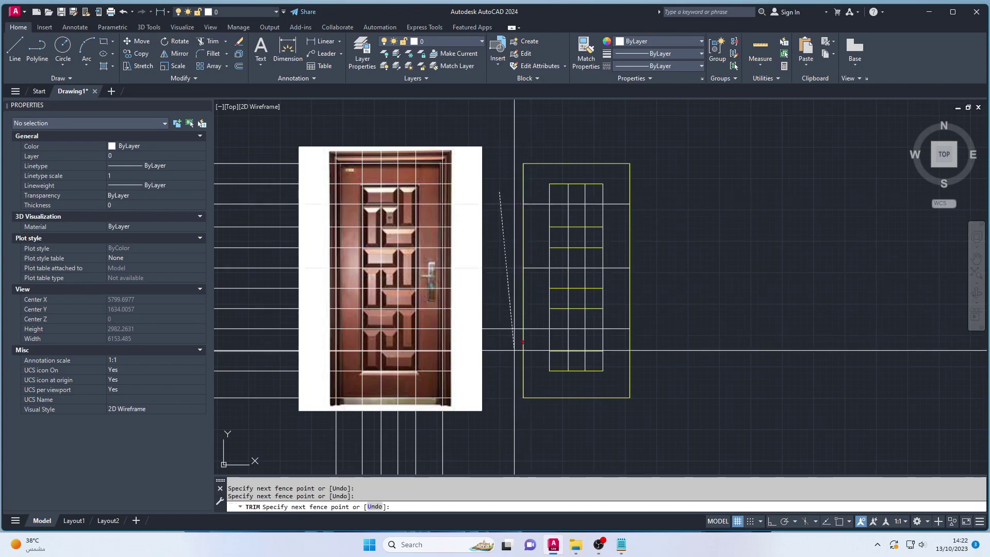
left_click_drag(611, 203, 622, 273)
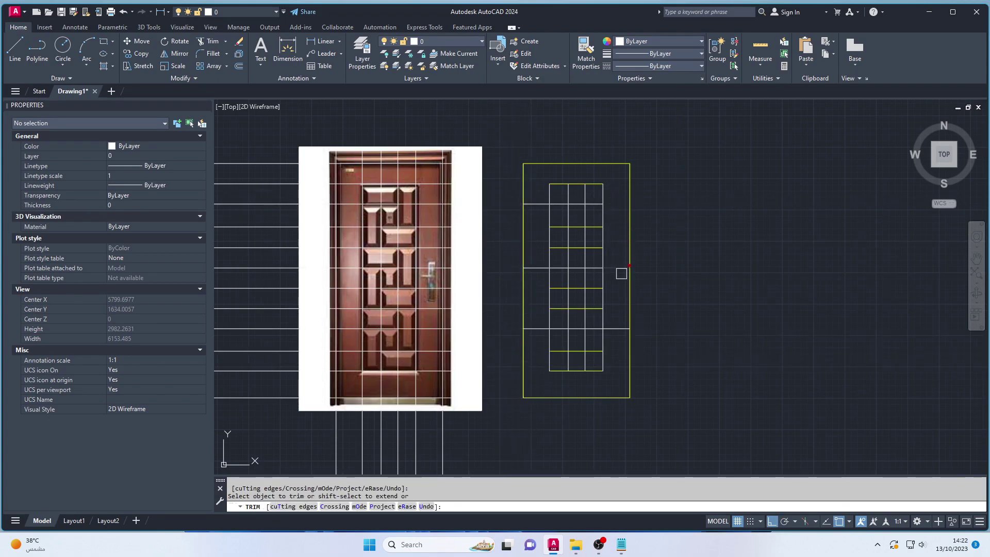
left_click(538, 328)
Trim a short segment in the grid's top row and review the inner grid
middle_click_drag(613, 220, 615, 201)
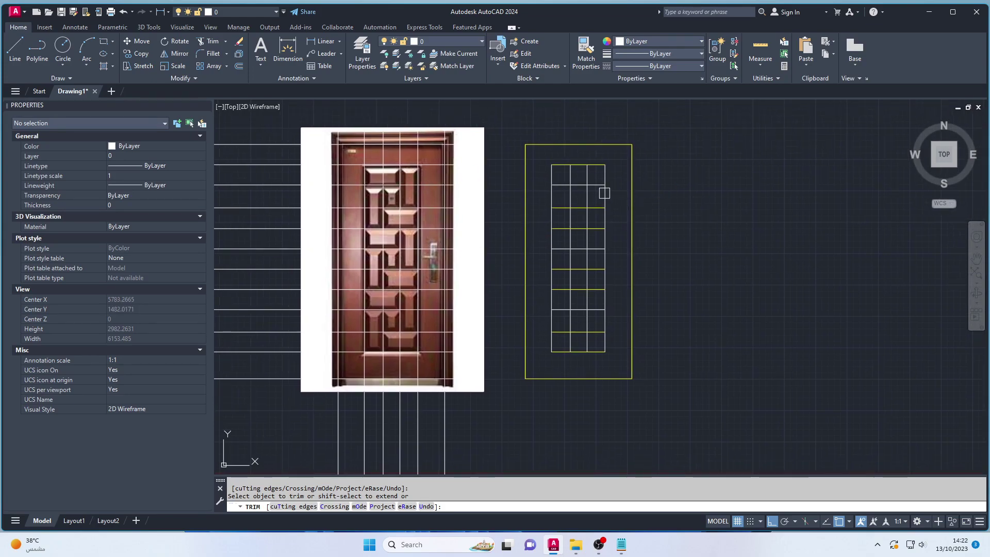
scroll(605, 192, "up", 2)
left_click(595, 180)
scroll(708, 211, "down", 2)
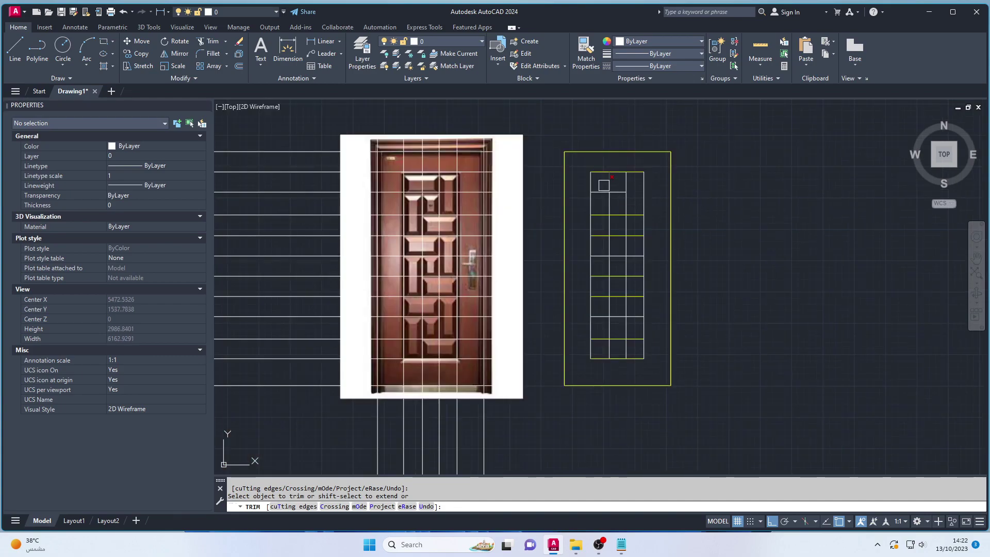
middle_click_drag(625, 240, 625, 243)
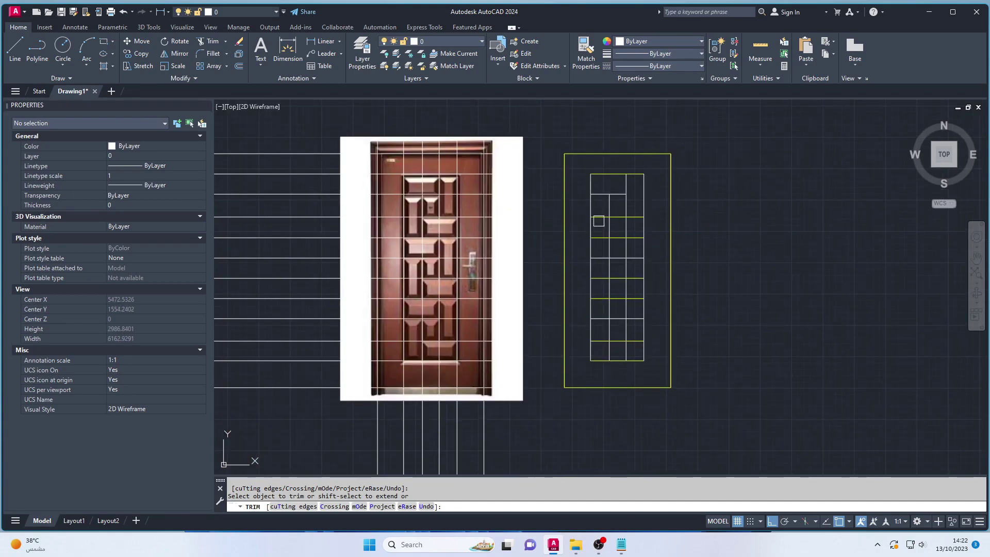
middle_click_drag(766, 255, 751, 257)
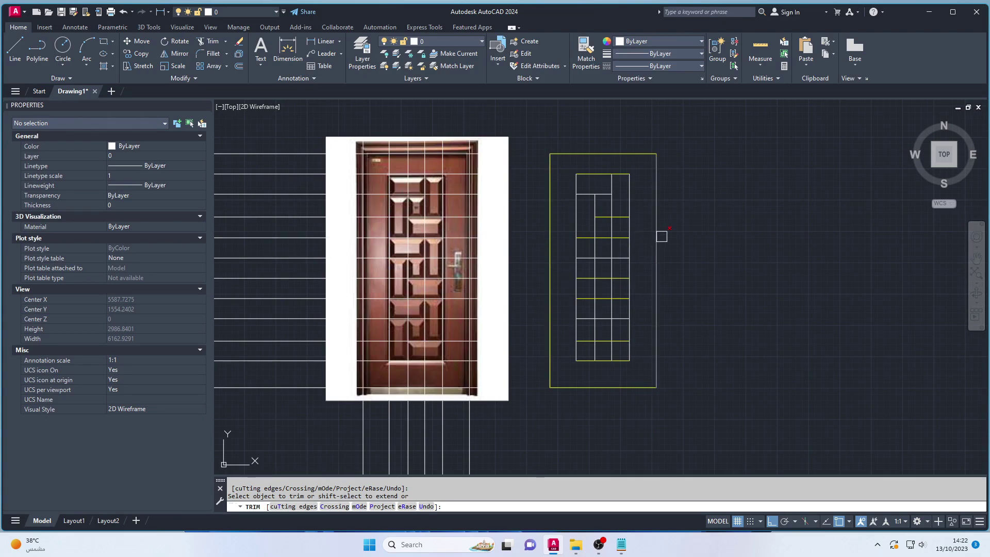
middle_click_drag(694, 244, 700, 228)
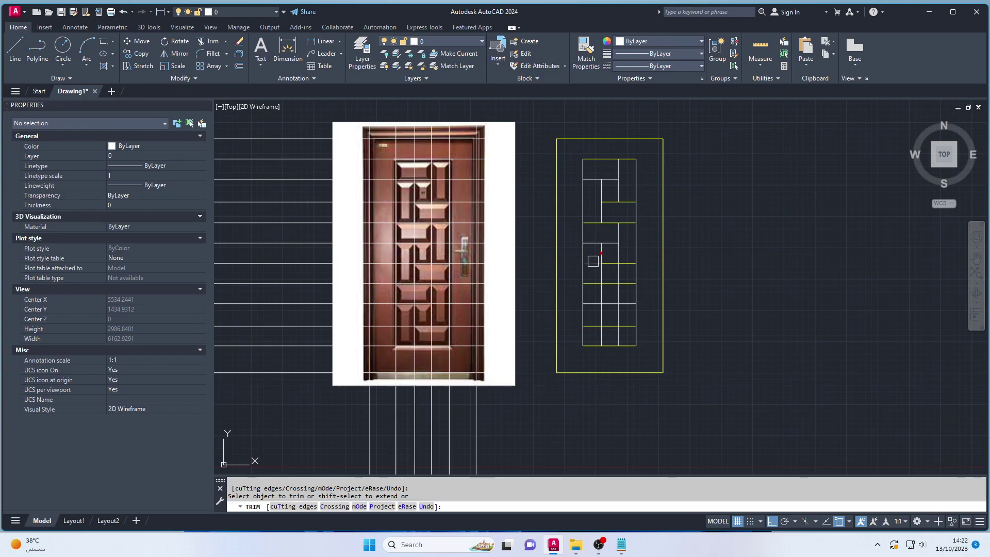
middle_click_drag(666, 287, 683, 263)
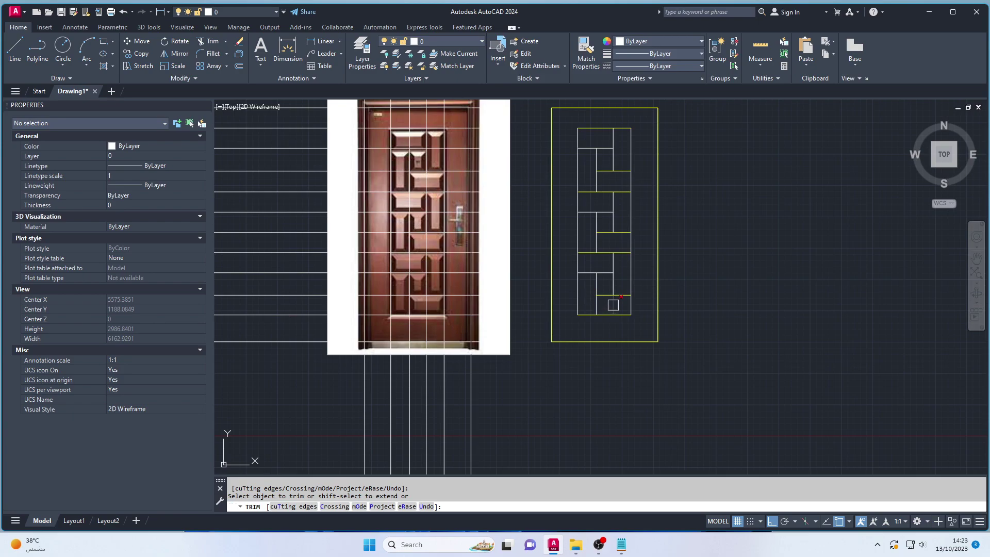
middle_click_drag(610, 335, 595, 380)
Exit trimming and cut away the vertical construction rays below the door photo
middle_click_drag(695, 348, 689, 356)
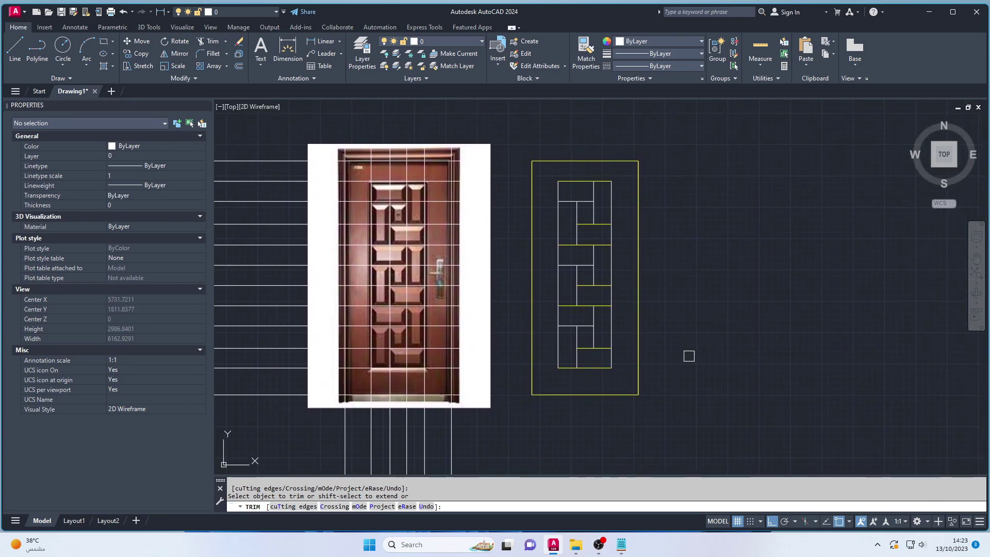
key("Escape")
middle_click_drag(636, 220, 666, 195)
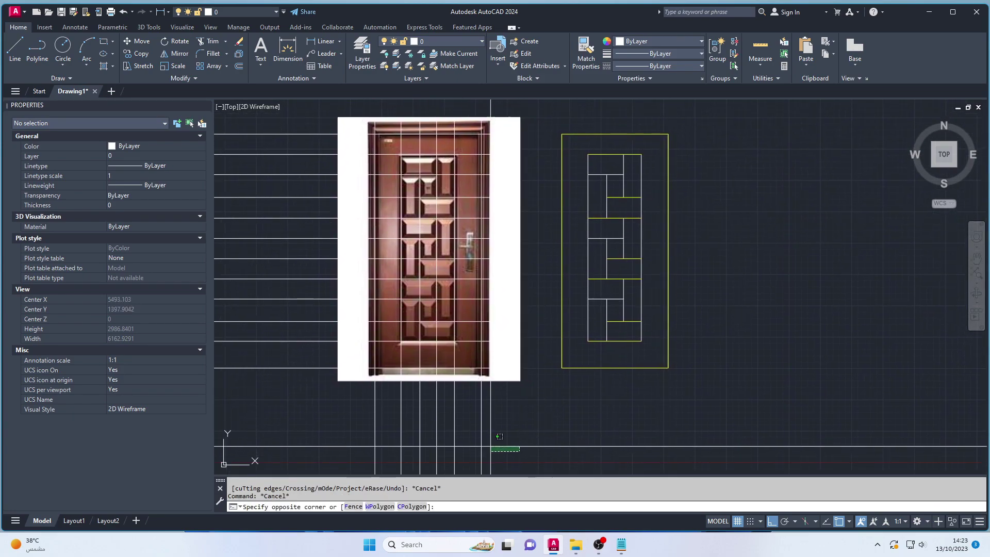
left_click_drag(495, 395, 349, 413)
key("ctrl+x")
Cut away the remaining horizontal construction rays and recentre on the door and frame
middle_click_drag(349, 413, 447, 431)
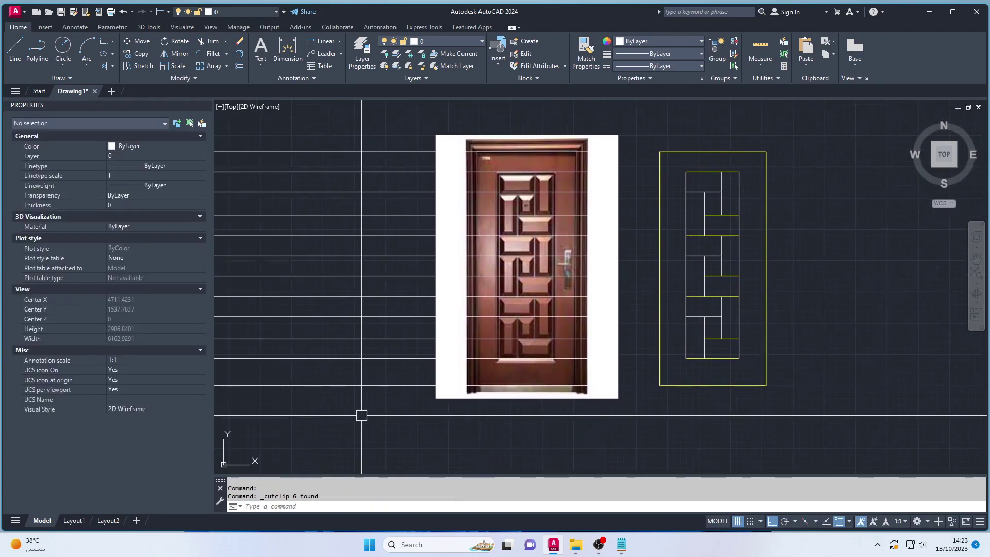
left_click_drag(357, 409, 326, 184)
left_click(326, 184)
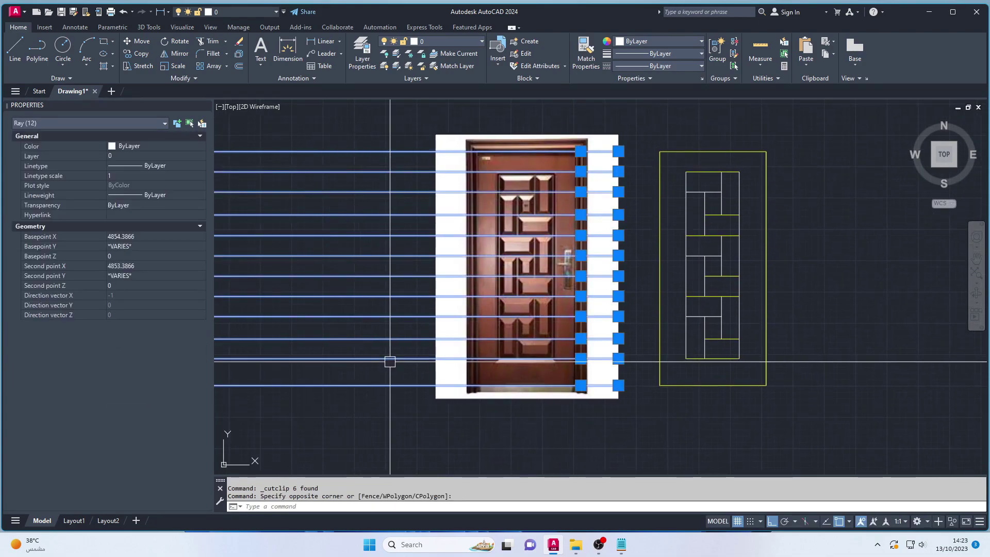
key("ctrl+x")
scroll(630, 360, "down", 3)
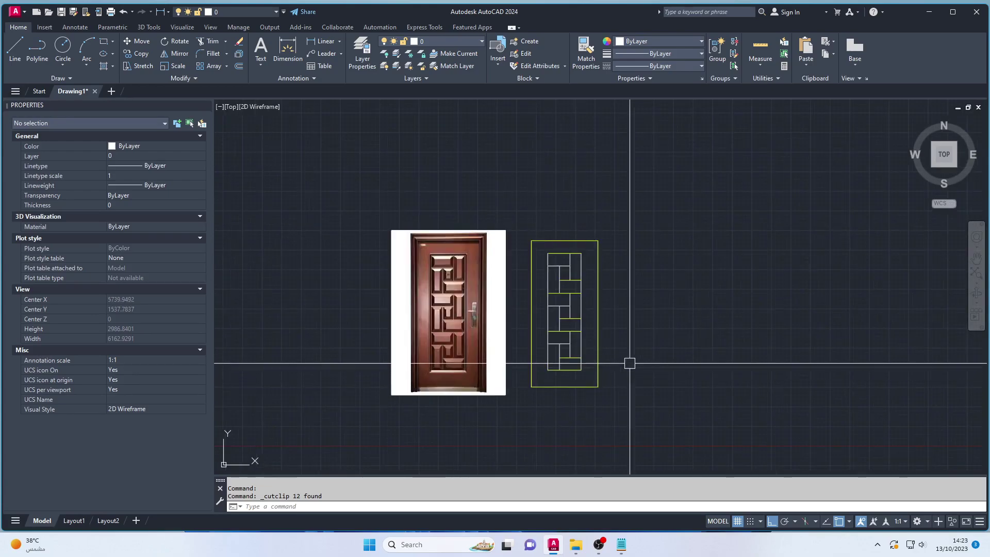
middle_click_drag(630, 361, 620, 332)
scroll(620, 333, "up", 1)
scroll(667, 274, "up", 1)
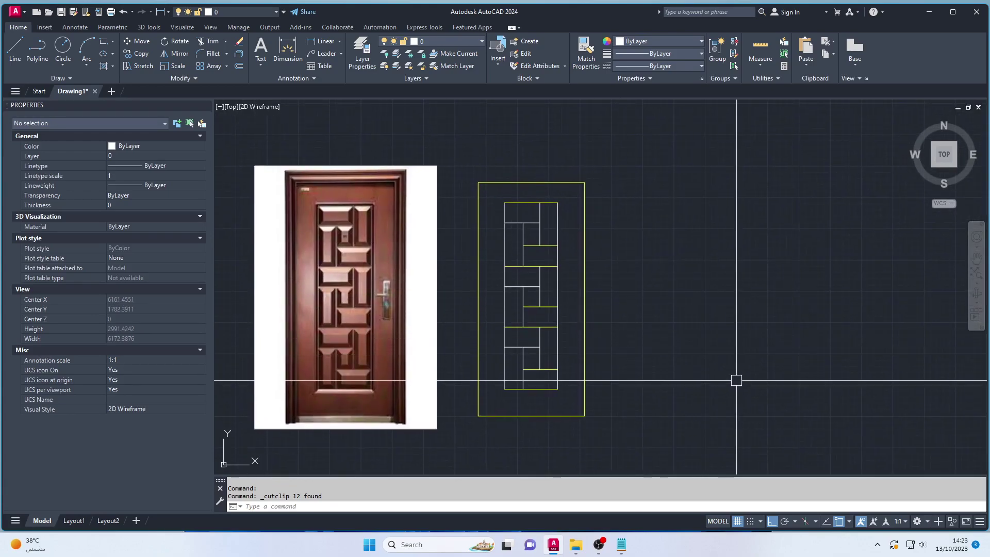
Try a hatch fill on the ring between the outer and inner rectangles, then cancel it
type("x")
key("Return")
key("Escape")
key("Escape")
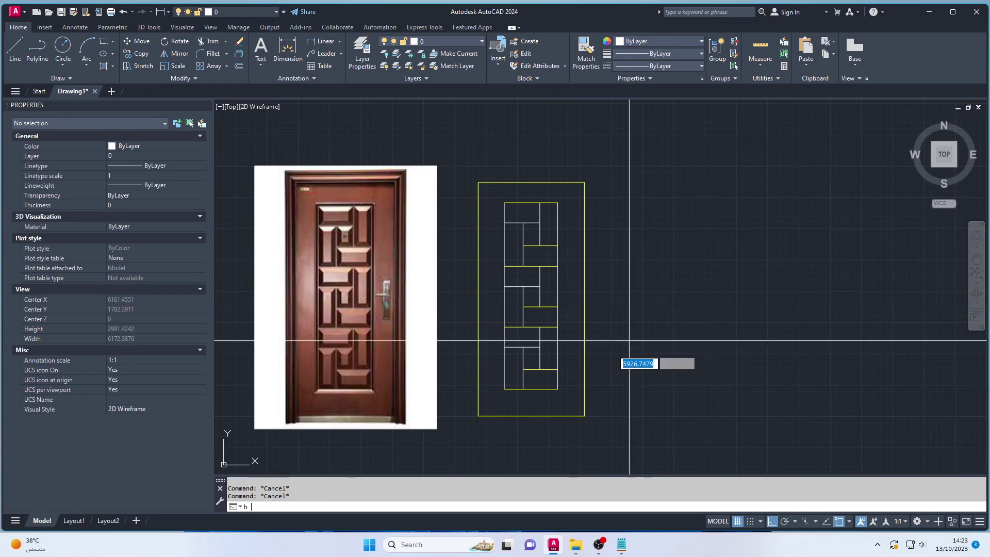
key("Return")
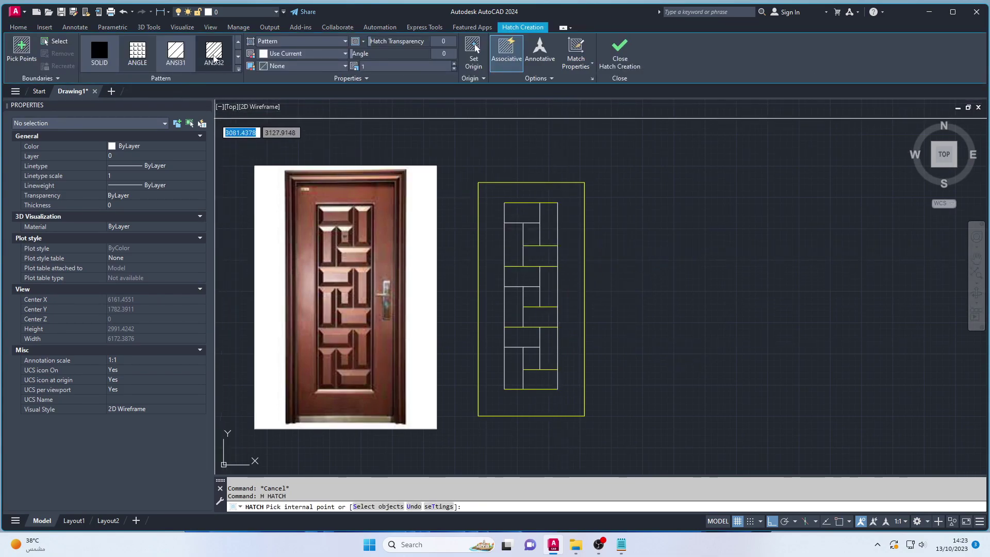
left_click(567, 237)
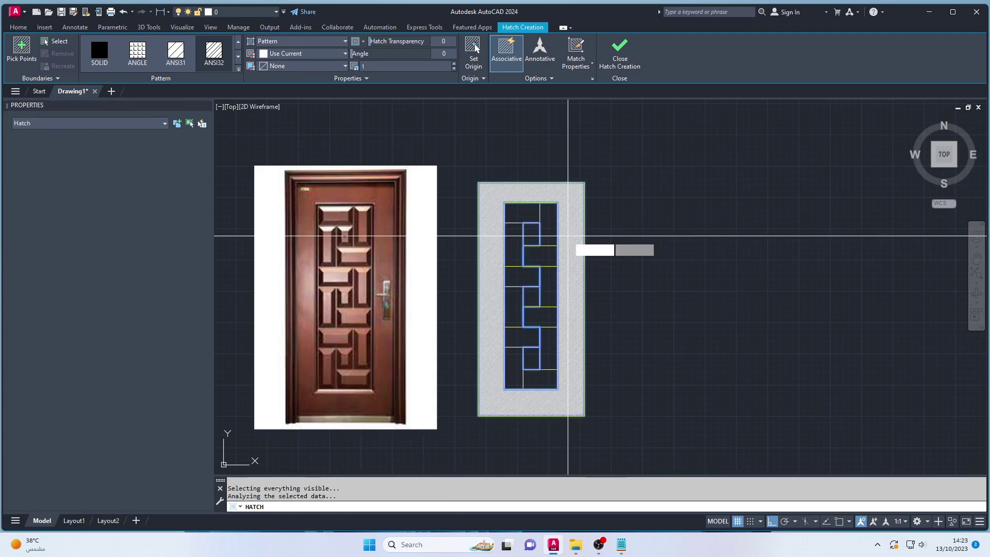
middle_click_drag(614, 296, 630, 283)
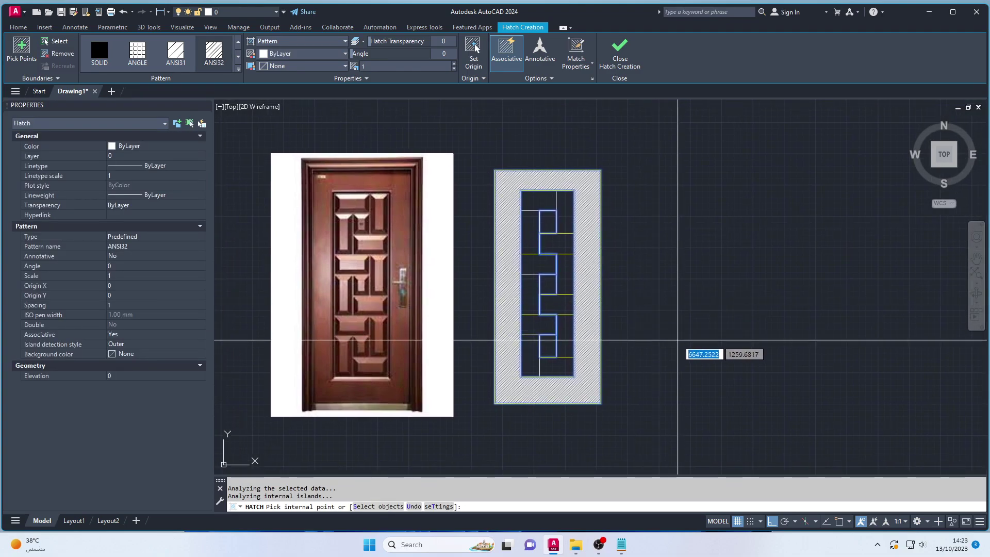
key("Escape")
middle_click_drag(679, 332, 688, 316)
key("Escape")
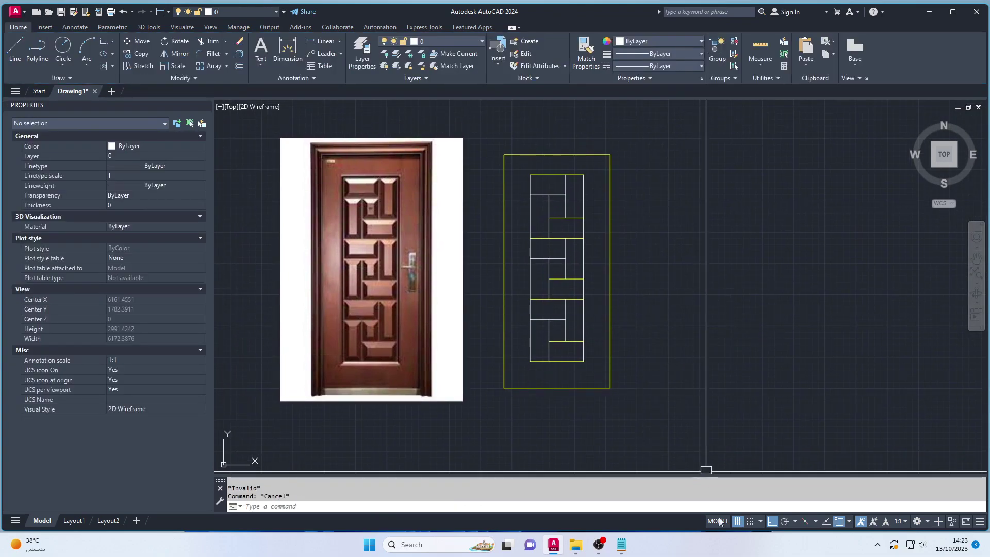
Turn off the background grid so the drawing sits on a plain background
left_click(737, 521)
middle_click_drag(673, 378, 710, 393)
left_click(524, 149)
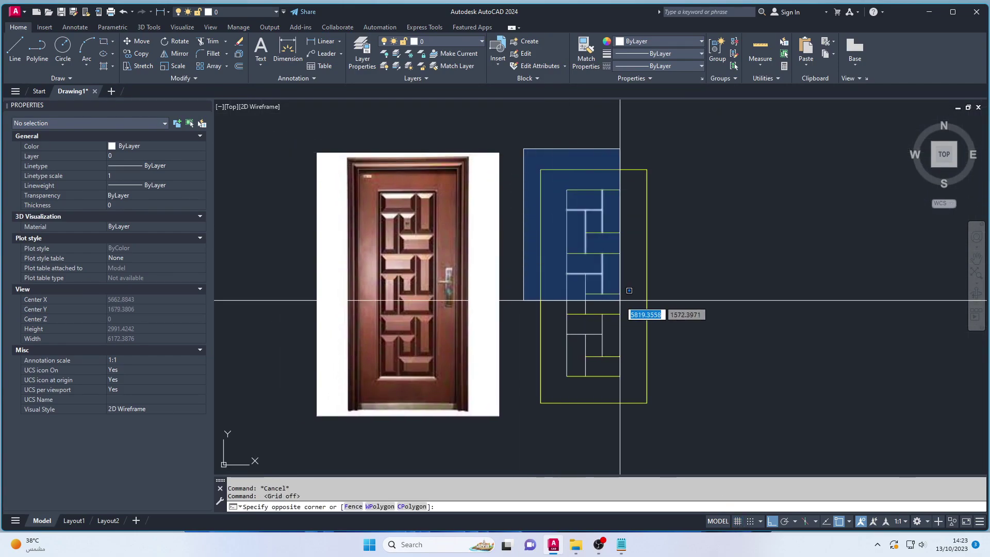